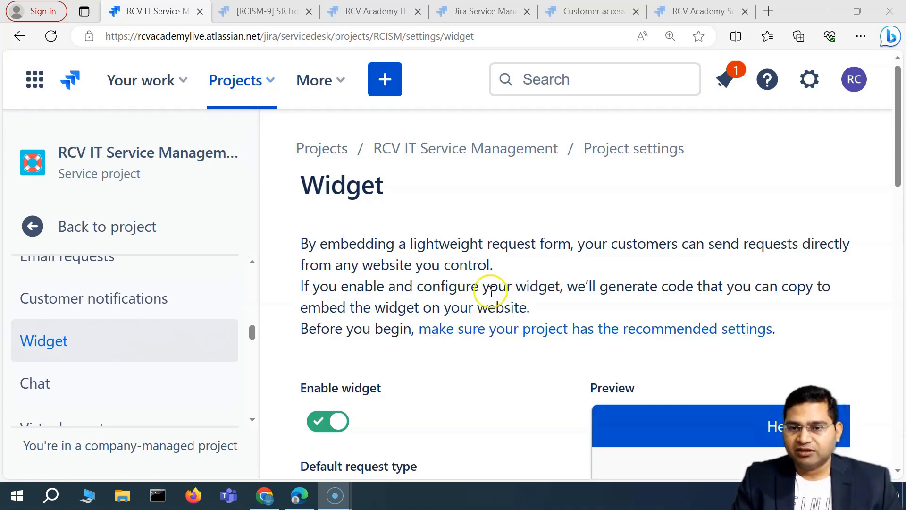
Step: Look over the widget settings and form preview, and collapse the project sidebar to widen the page
scroll(540, 293, "down", 4)
scroll(677, 295, "down", 1)
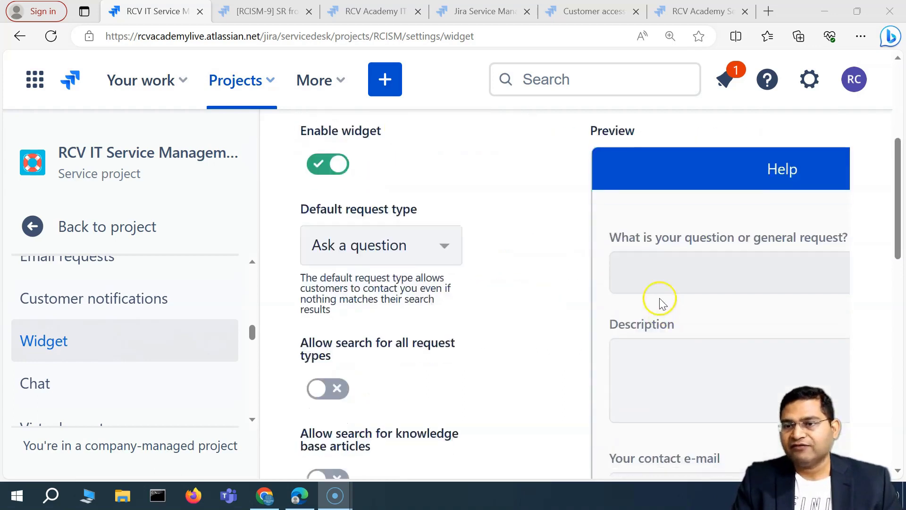
scroll(683, 304, "down", 2)
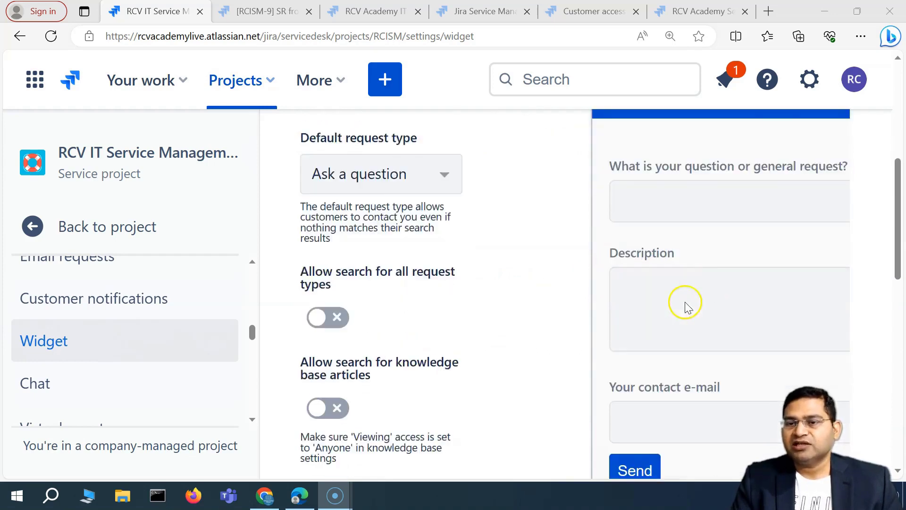
scroll(663, 339, "up", 2)
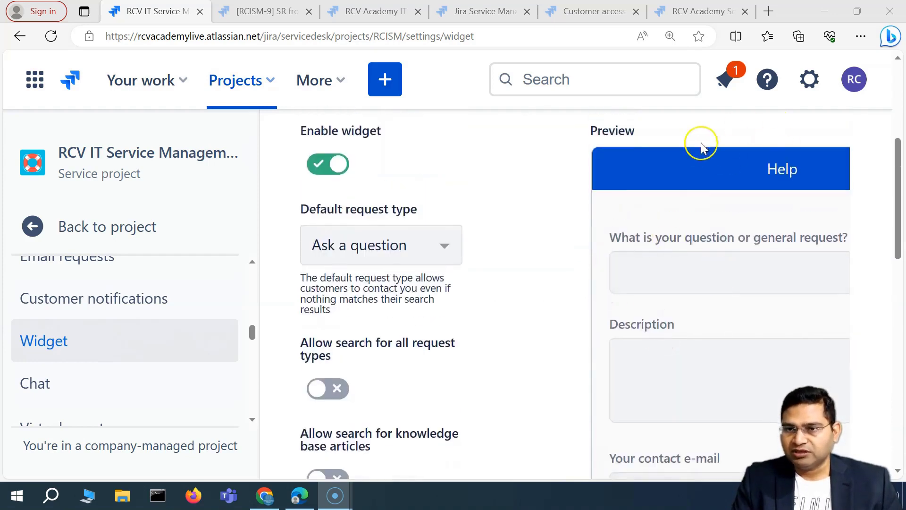
scroll(696, 217, "down", 3)
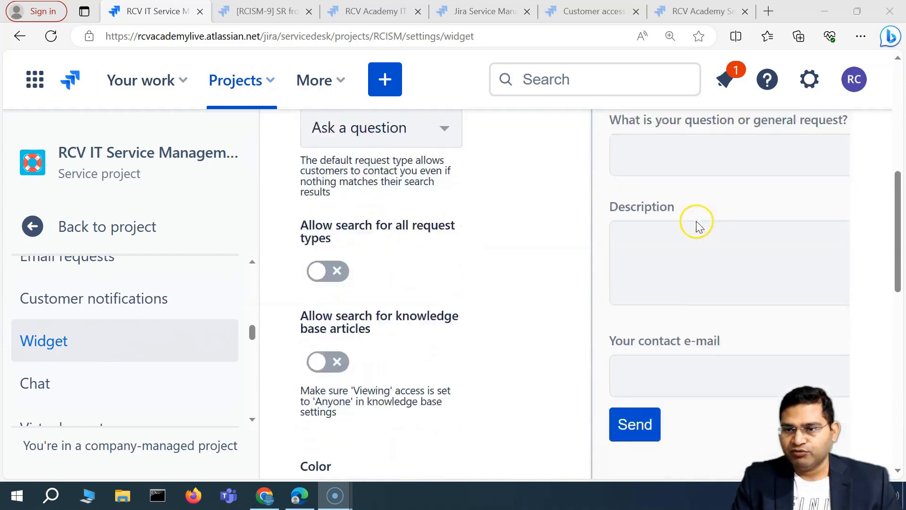
left_click(259, 158)
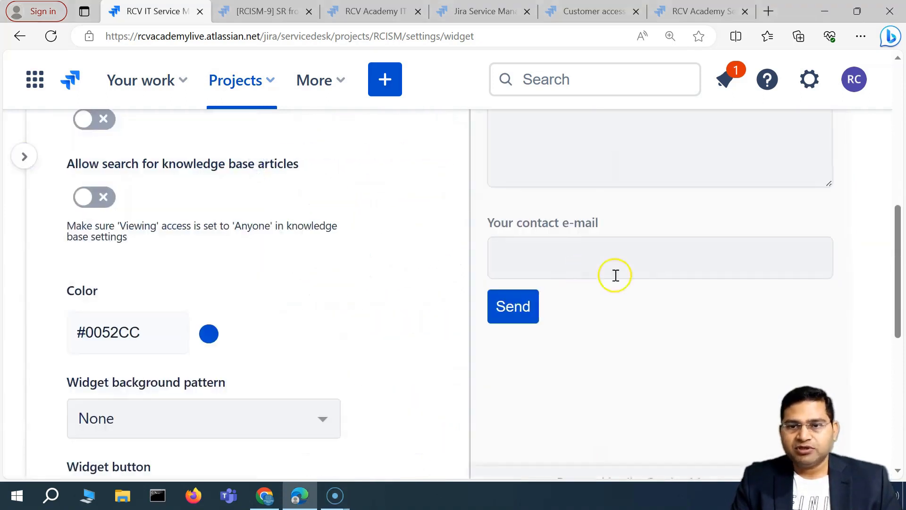
Step: Examine the preview form's question, description and contact e-mail fields down to its end
scroll(613, 275, "up", 3)
scroll(648, 277, "down", 1)
scroll(648, 277, "down", 1)
left_click(609, 168)
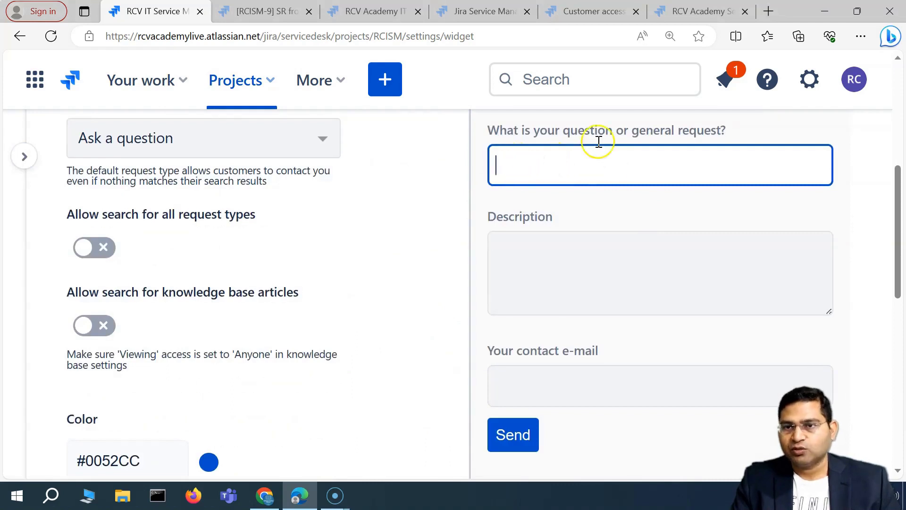
left_click(537, 259)
scroll(660, 282, "down", 5)
left_click(578, 192)
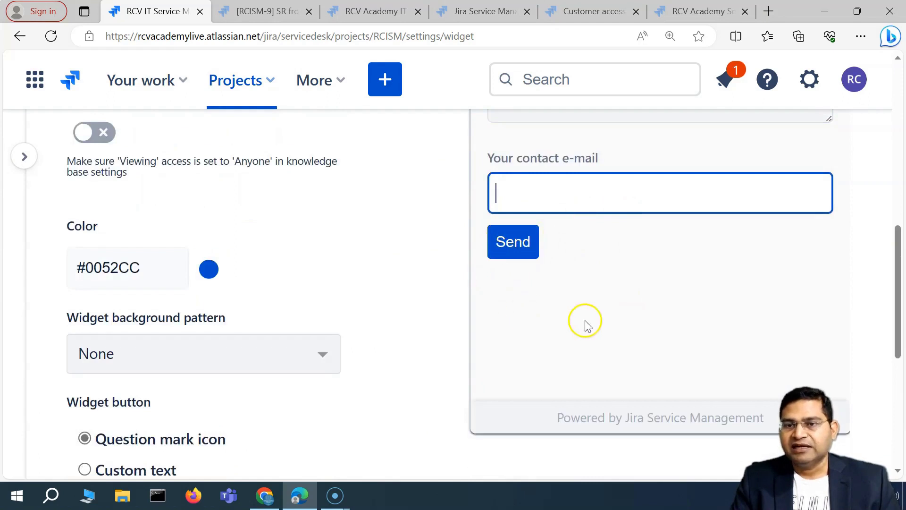
scroll(377, 301, "up", 7)
scroll(382, 304, "up", 4)
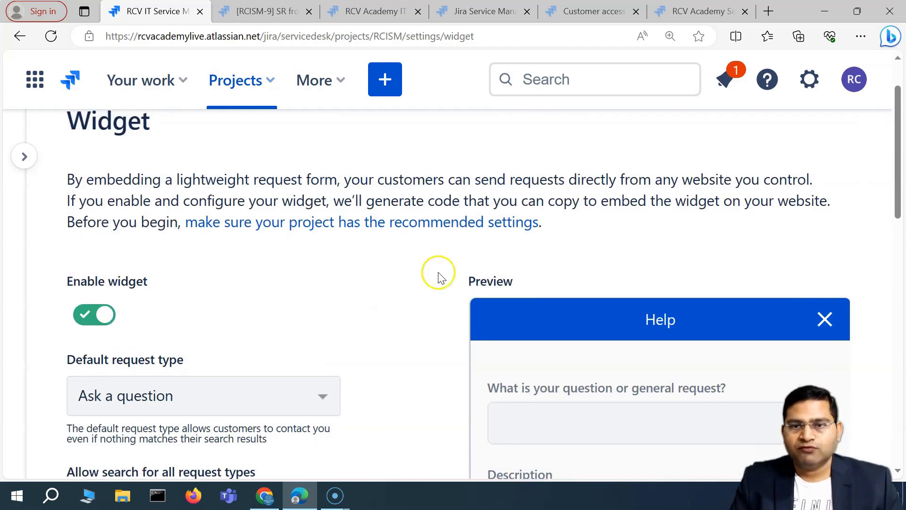
Step: Read the widget introduction on embedding the request form in a website and compare it with the form preview
left_click_drag(562, 181, 578, 203)
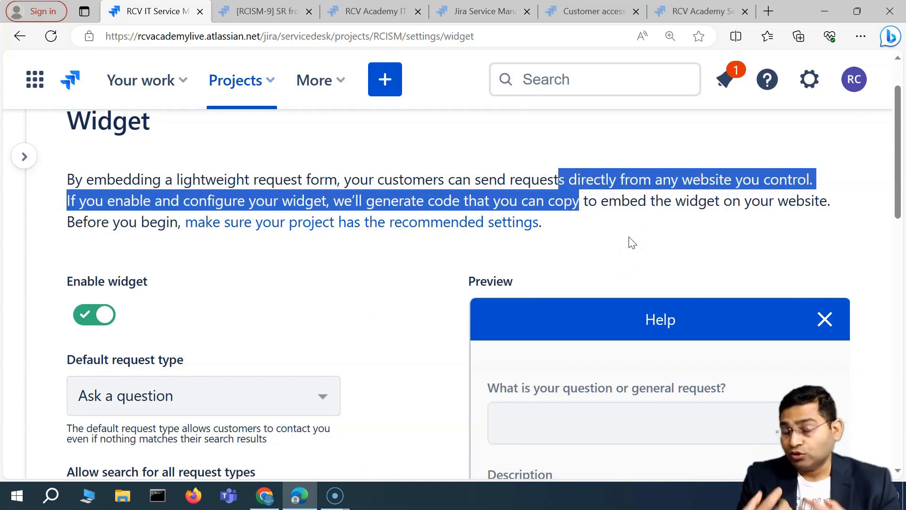
left_click(394, 244)
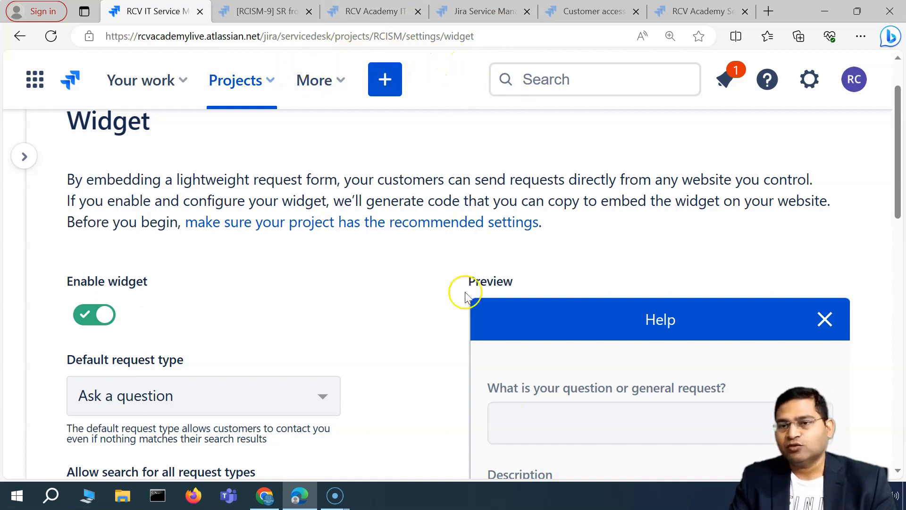
scroll(524, 290, "down", 3)
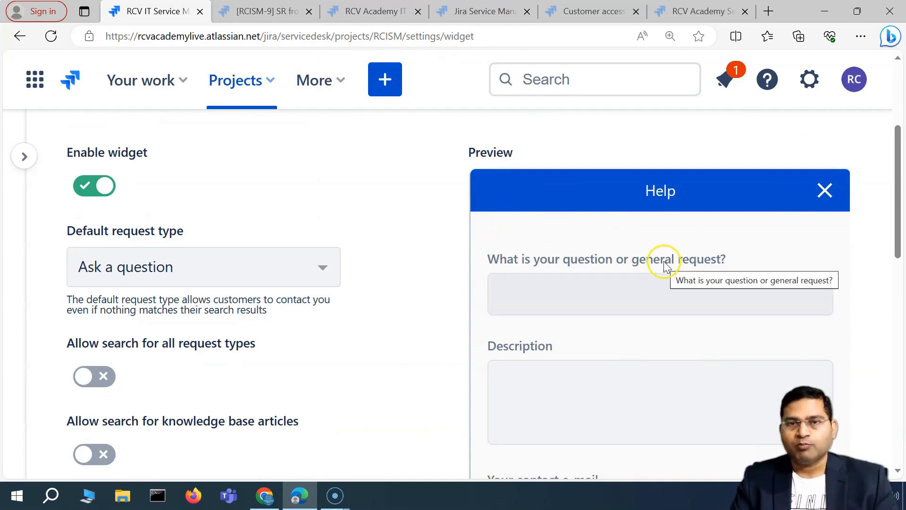
scroll(665, 264, "down", 3)
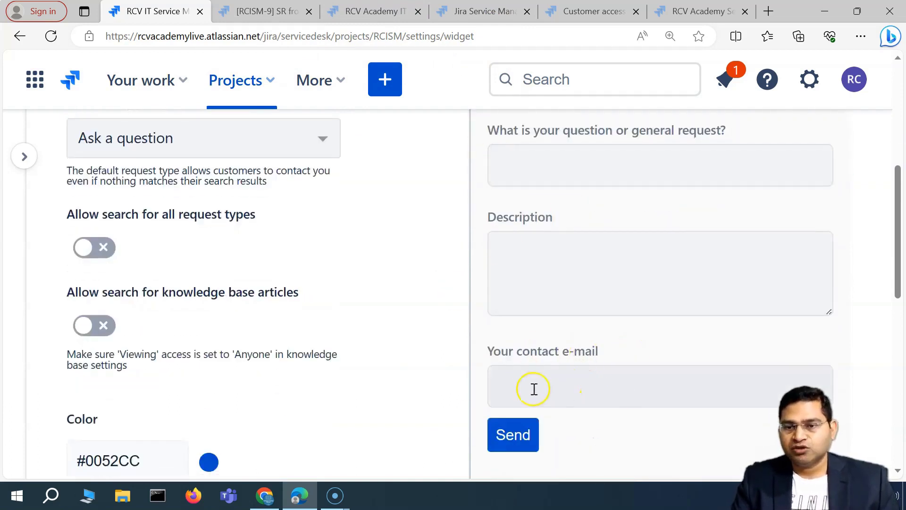
scroll(687, 323, "up", 6)
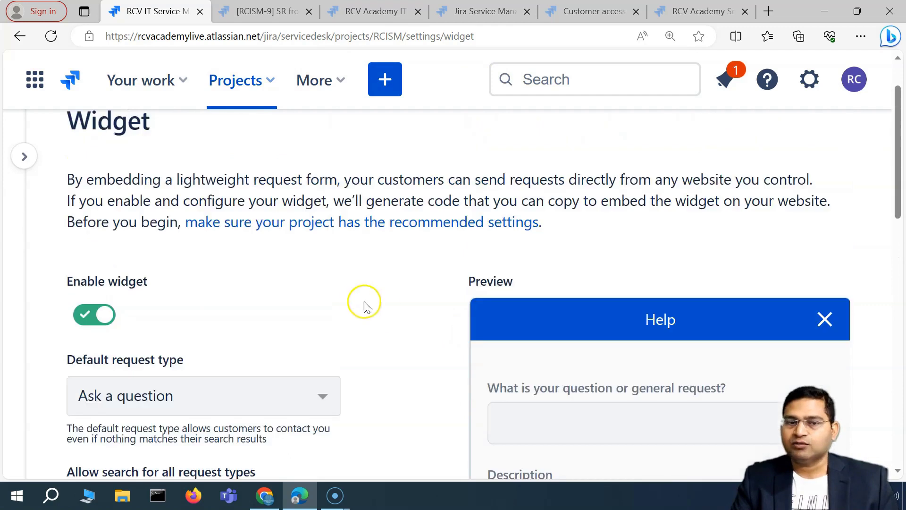
left_click_drag(151, 179, 471, 194)
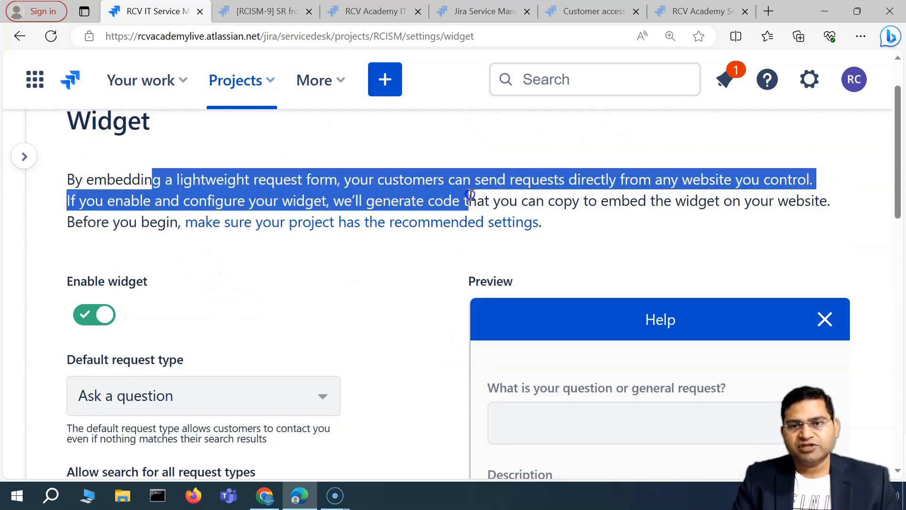
left_click(448, 303)
Step: Review the available default request types for the widget and choose RCV Online Incidents
scroll(460, 302, "down", 3)
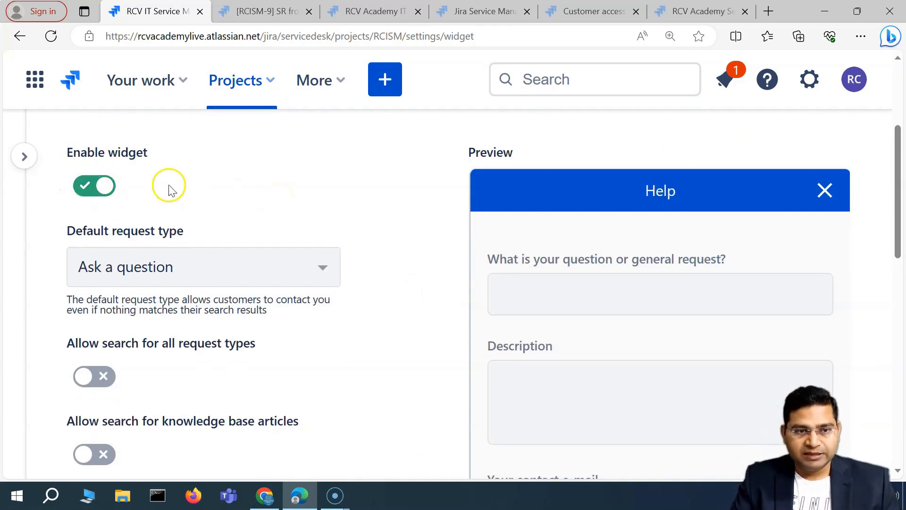
scroll(170, 191, "down", 2)
left_click(186, 202)
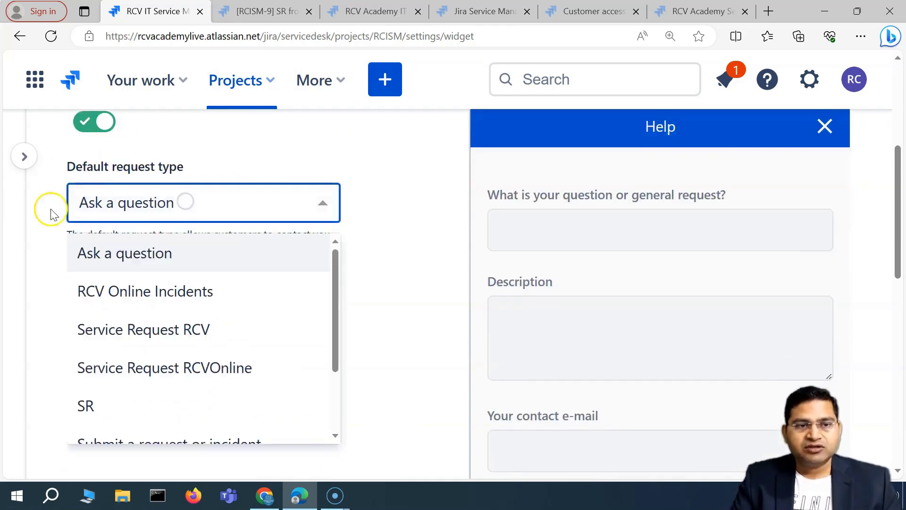
left_click_drag(111, 166, 186, 198)
left_click(186, 198)
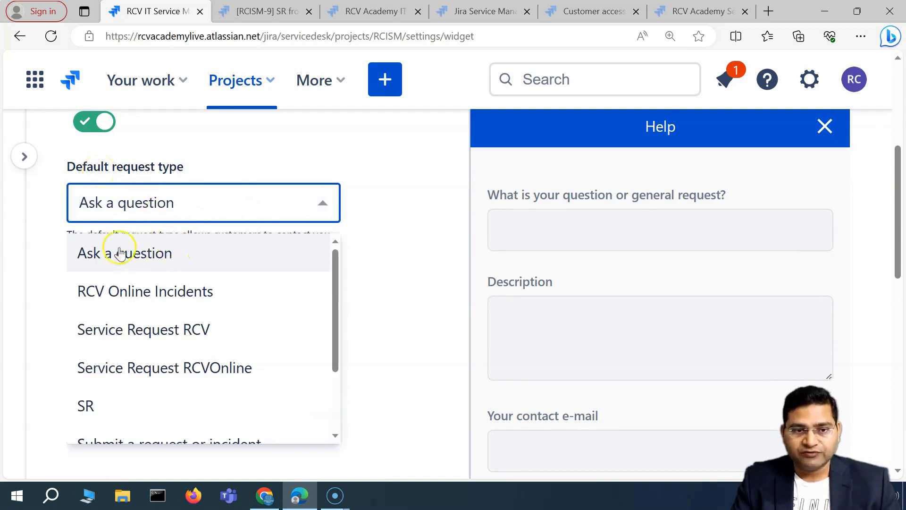
left_click(150, 290)
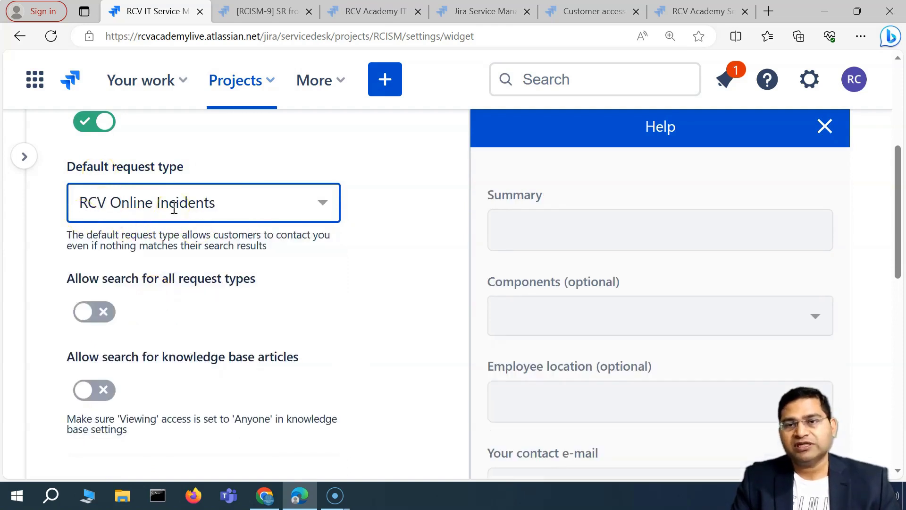
Step: Set the widget's default request type to Post Incident Review and check the fields in the preview
scroll(642, 264, "up", 1)
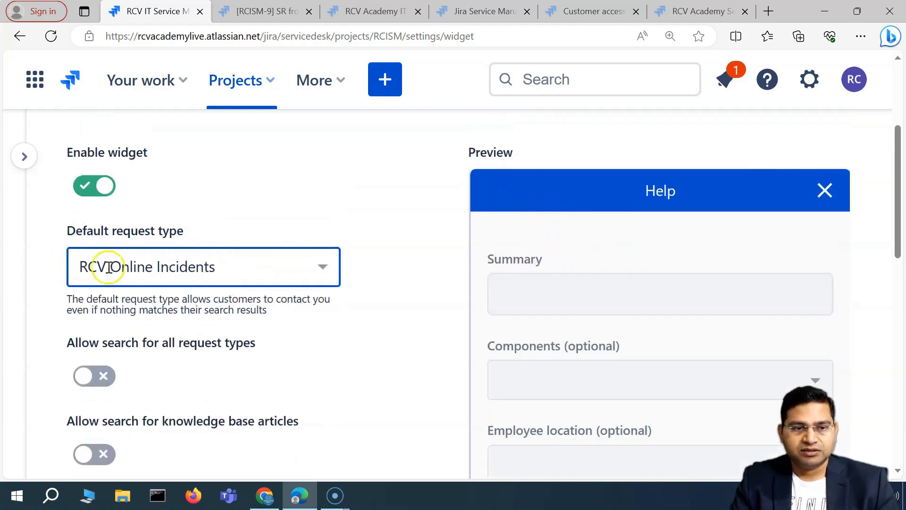
left_click(208, 268)
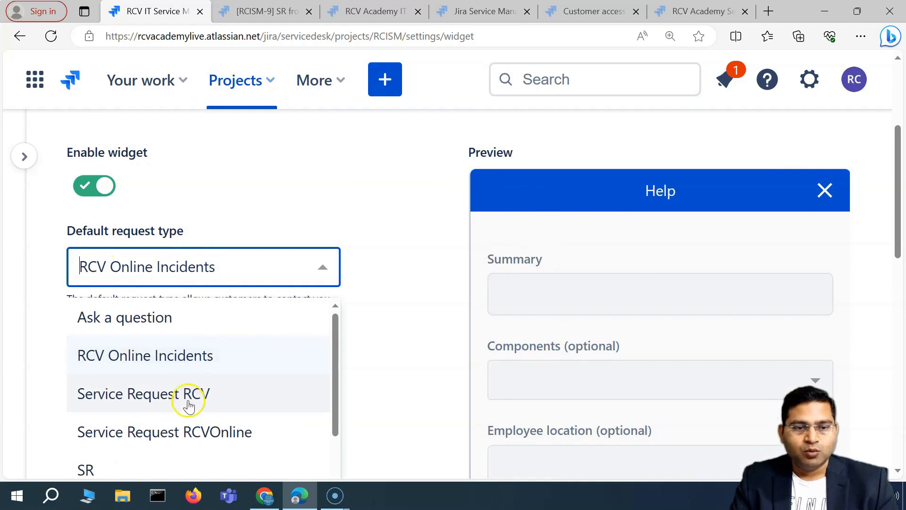
scroll(188, 404, "down", 2)
scroll(330, 361, "down", 3)
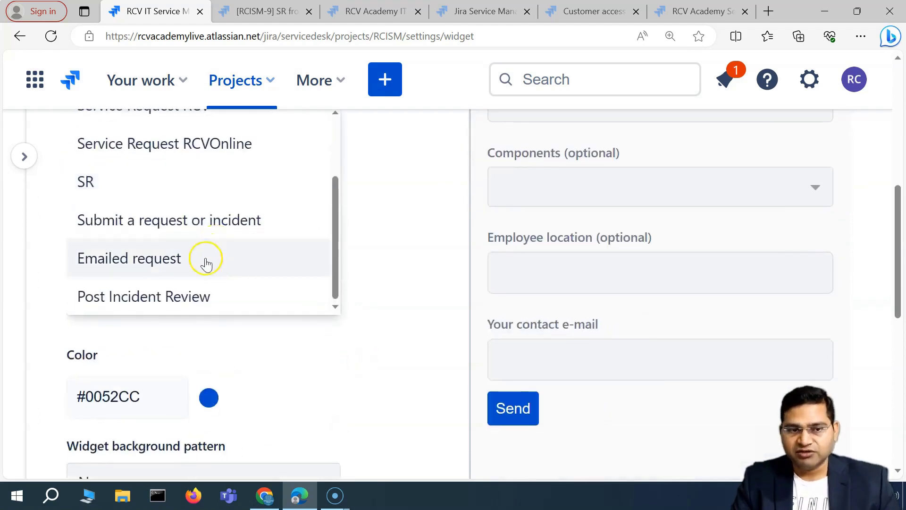
left_click(196, 302)
scroll(267, 316, "up", 4)
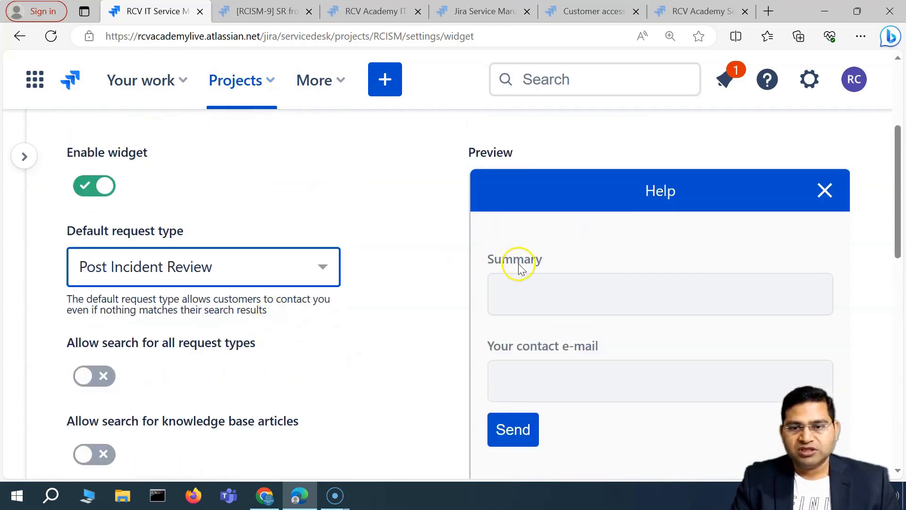
scroll(543, 264, "down", 5)
scroll(226, 202, "up", 4)
Step: Set the widget's default request type to SR and check the preview form
left_click(230, 151)
scroll(168, 263, "up", 2)
left_click(154, 315)
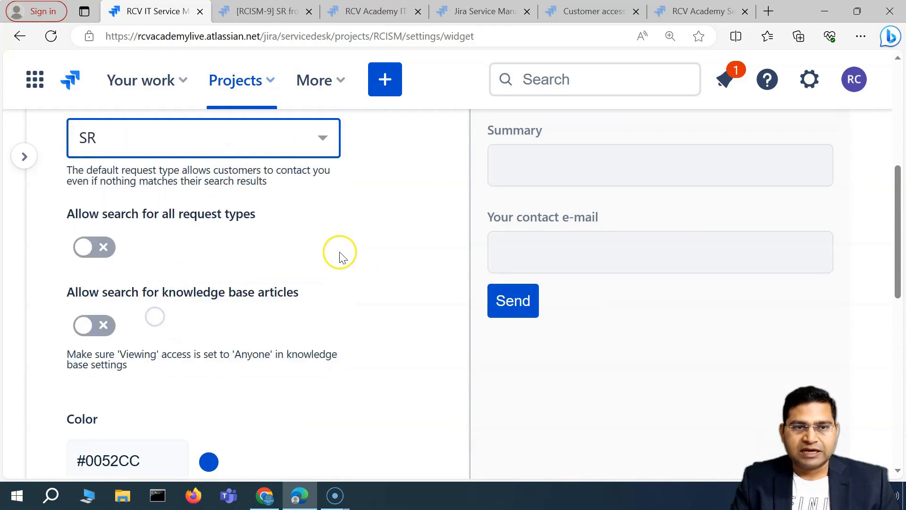
scroll(602, 267, "up", 4)
scroll(606, 267, "down", 4)
scroll(226, 269, "up", 2)
Step: Switch the widget's default request type back to RCV Online Incidents
left_click(226, 268)
left_click(176, 352)
scroll(296, 319, "down", 4)
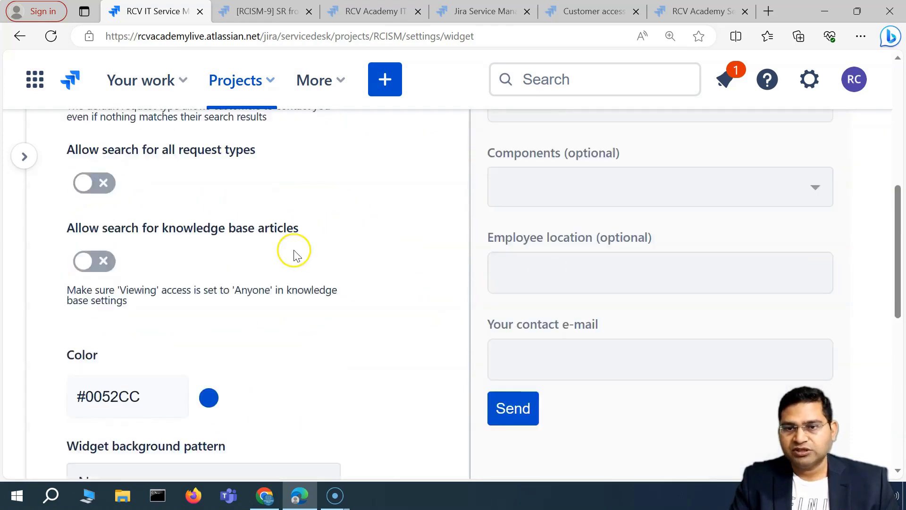
Step: Enable searching for all request types in the widget and check the preview
scroll(166, 253, "up", 2)
left_click_drag(89, 214, 276, 214)
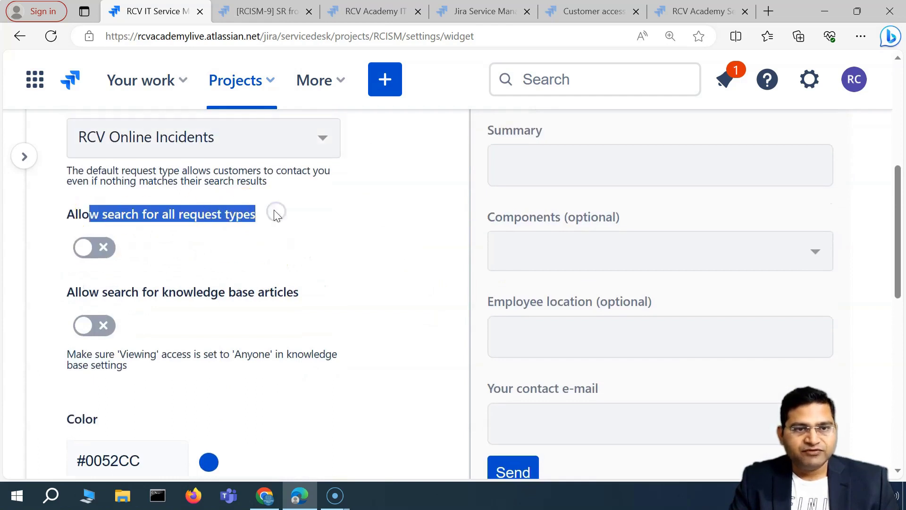
left_click(94, 208)
scroll(118, 207, "up", 2)
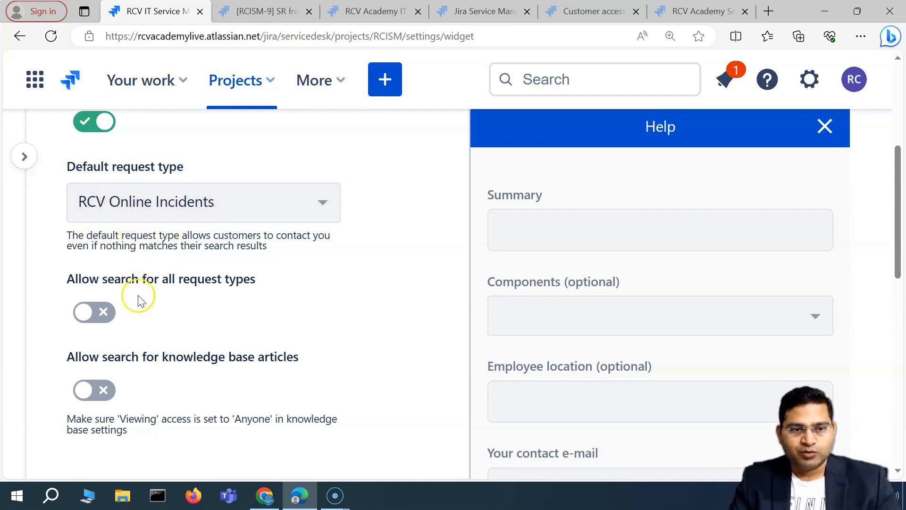
scroll(137, 297, "down", 1)
left_click_drag(87, 215, 273, 218)
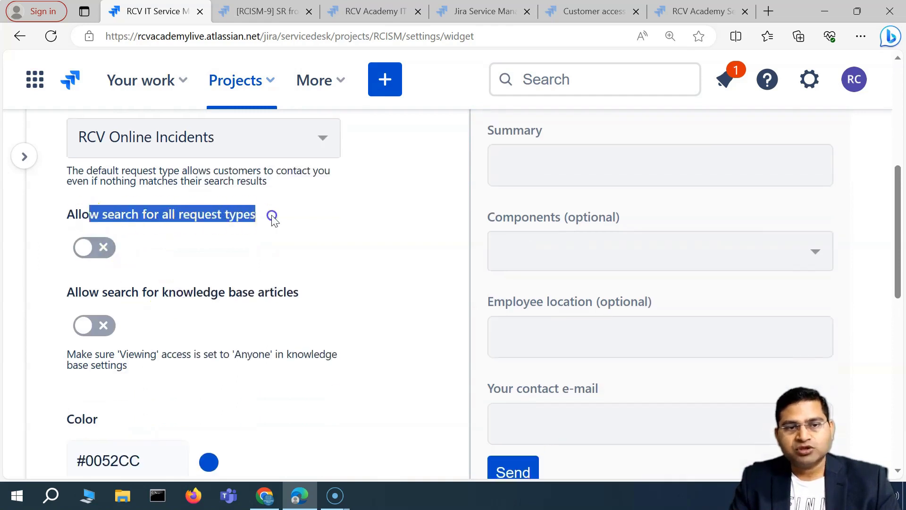
left_click(96, 249)
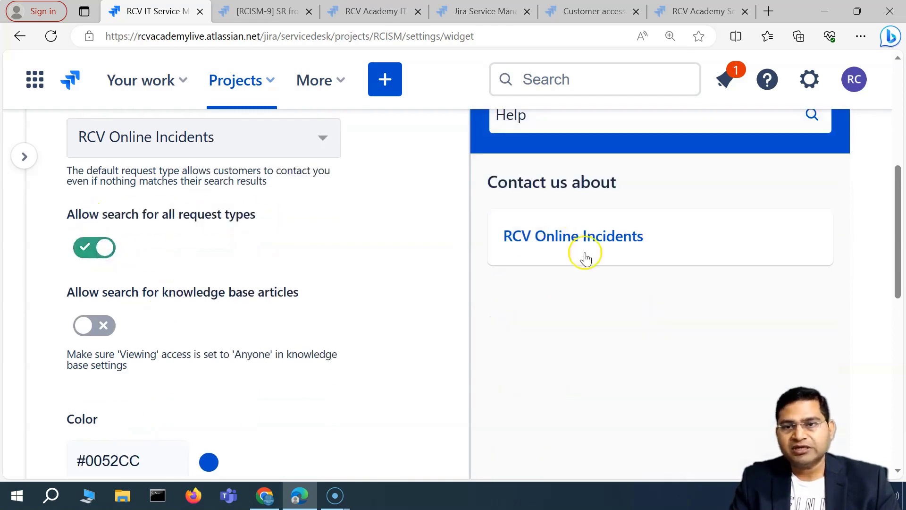
scroll(590, 259, "up", 1)
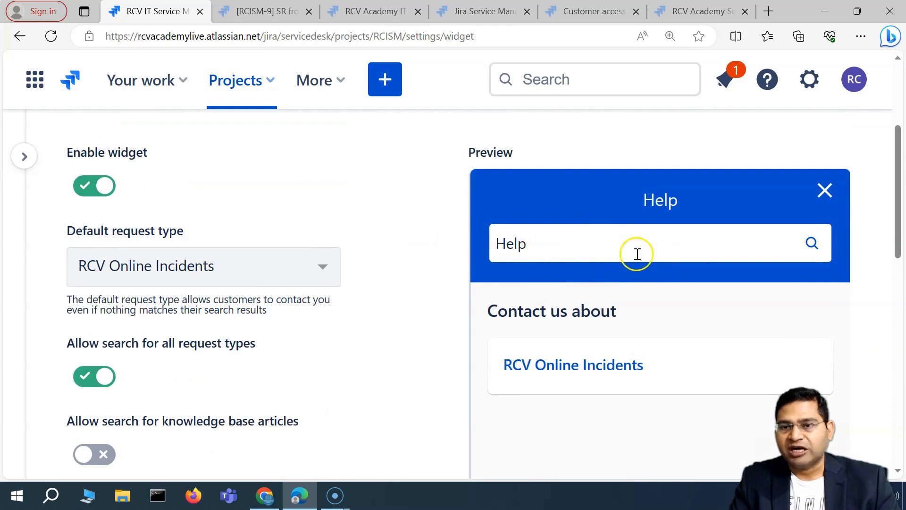
Step: Enable searching for knowledge base articles in the widget and review the preview's article and contact sections
scroll(329, 276, "down", 2)
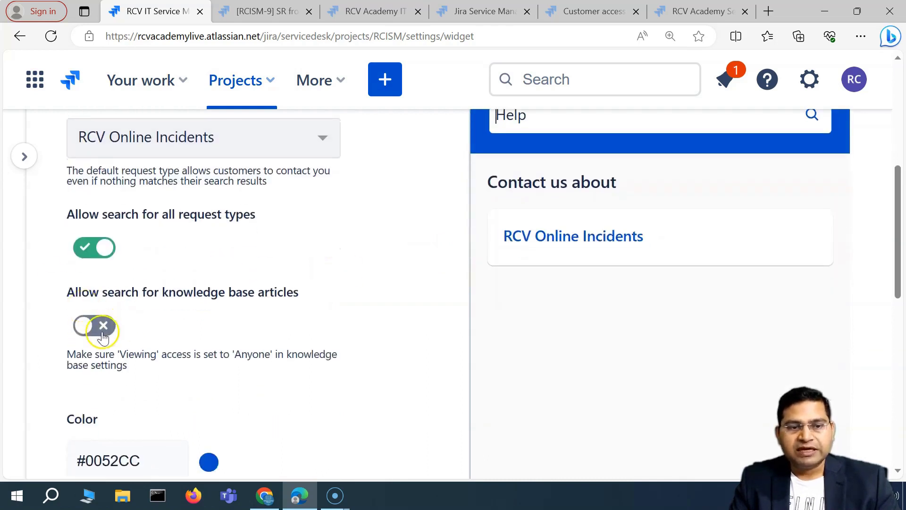
left_click(128, 323)
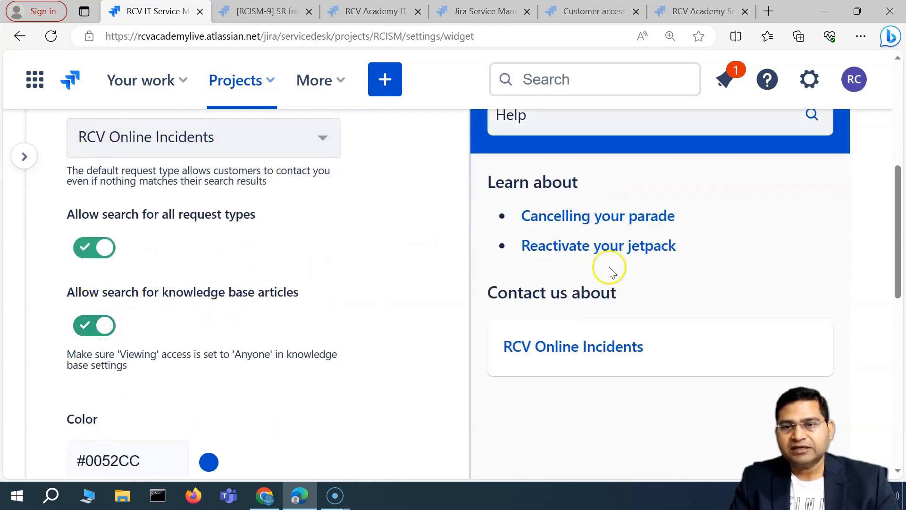
scroll(607, 274, "up", 1)
scroll(580, 302, "down", 1)
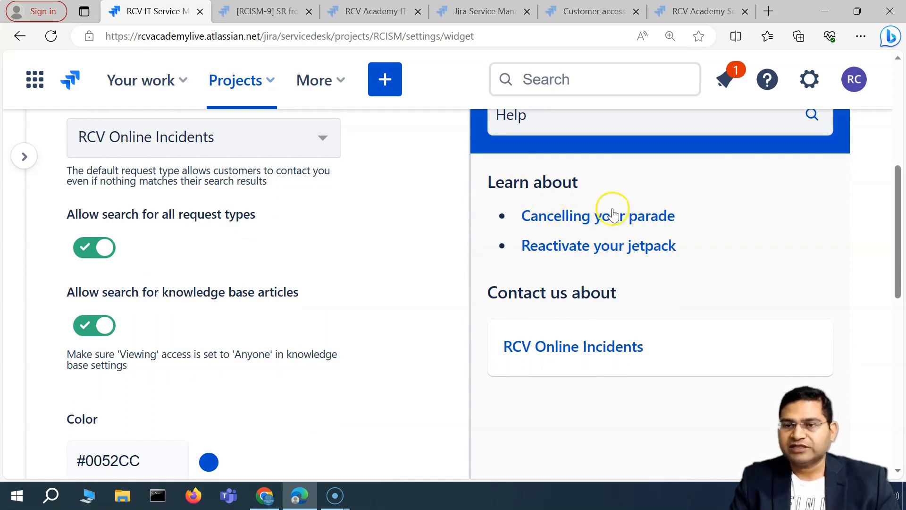
scroll(561, 229, "up", 3)
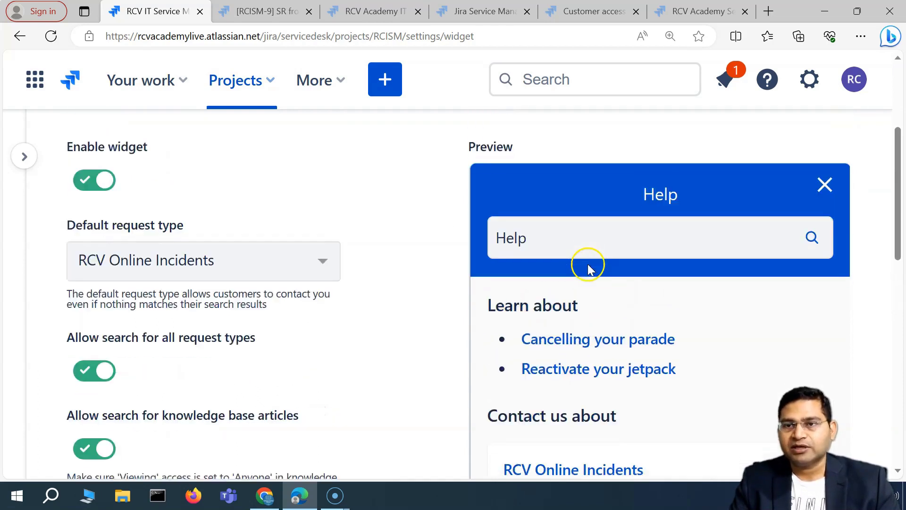
scroll(550, 378, "down", 4)
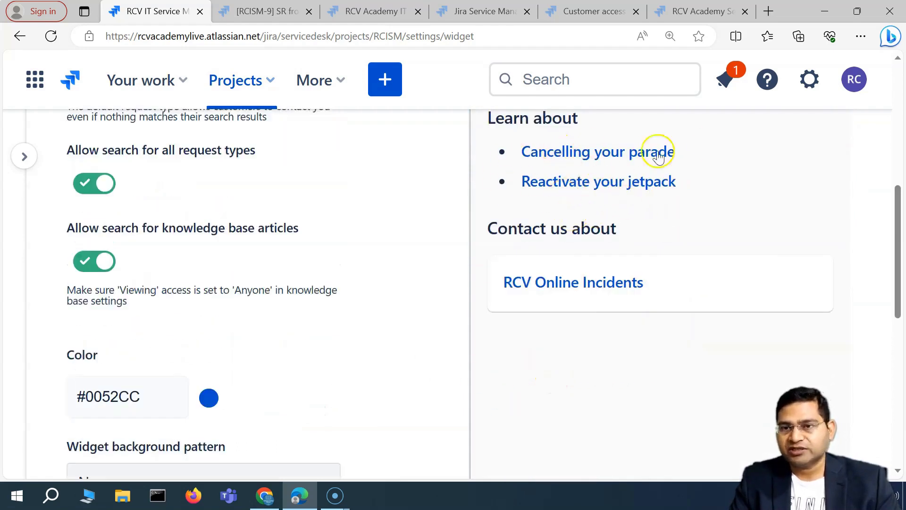
scroll(160, 317, "down", 3)
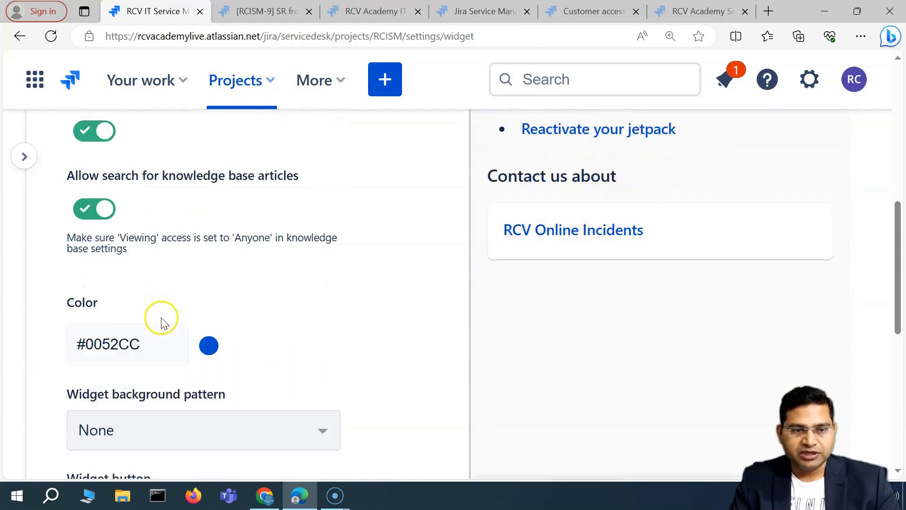
Step: Set the widget's color to #AA52AA and check the recolored header and links in the preview
left_click(151, 268)
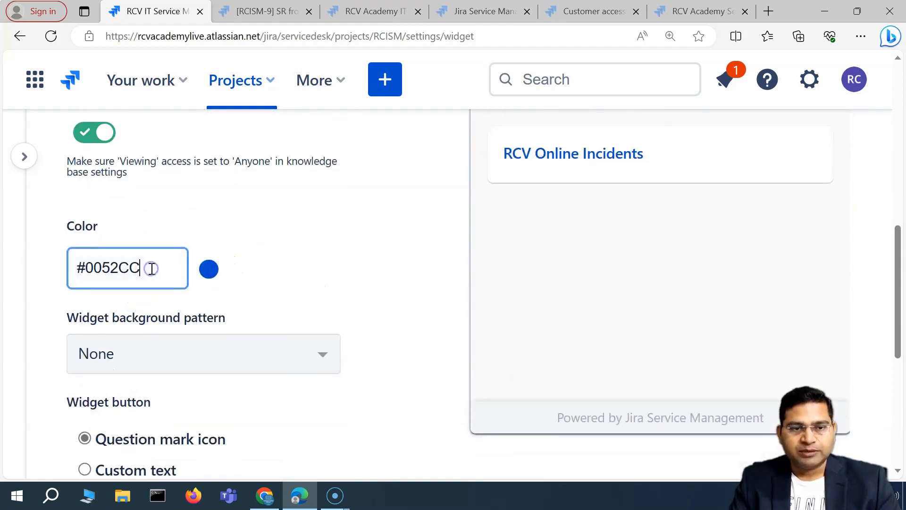
key("BackSpace")
key("BackSpace")
type("AA")
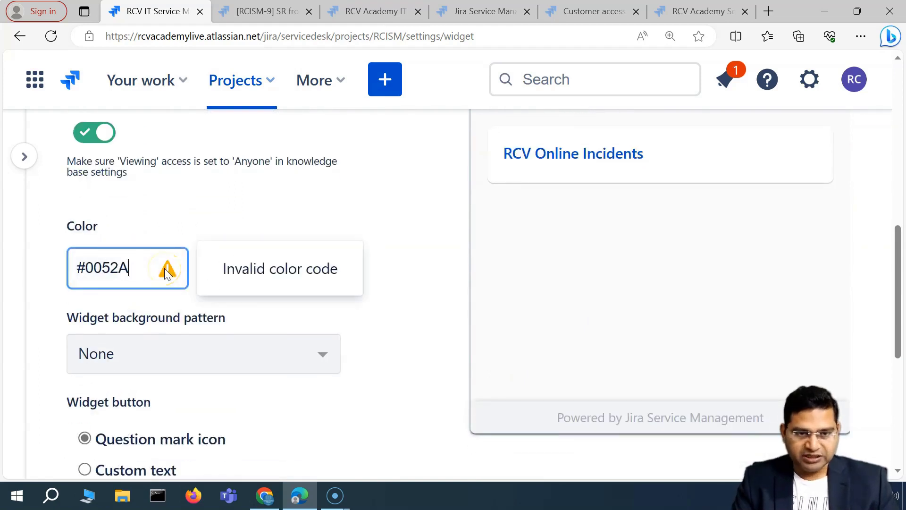
left_click(334, 265)
left_click(102, 267)
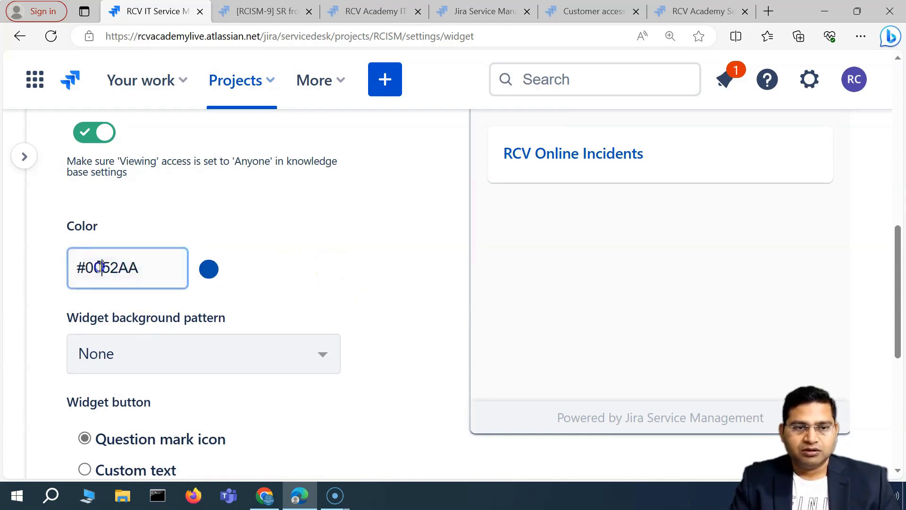
key("BackSpace")
key("BackSpace")
type("AA")
left_click(272, 229)
scroll(412, 308, "up", 6)
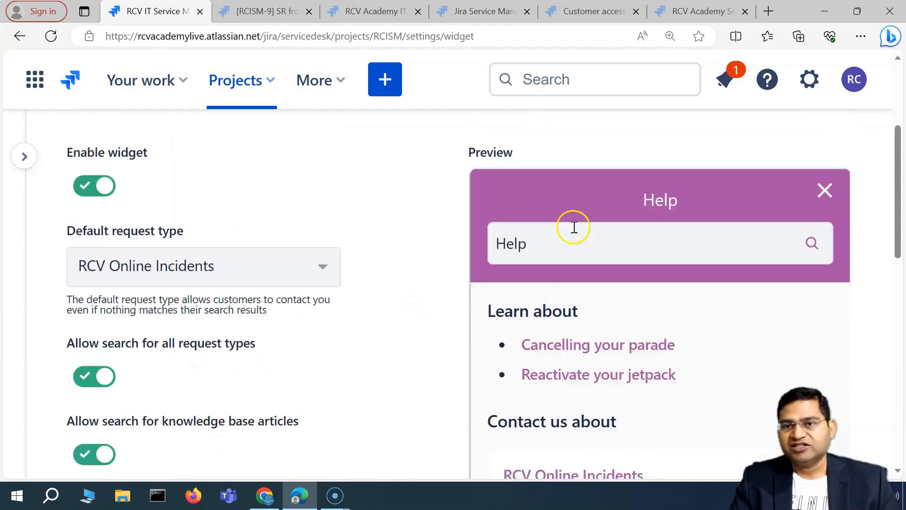
scroll(205, 321, "down", 4)
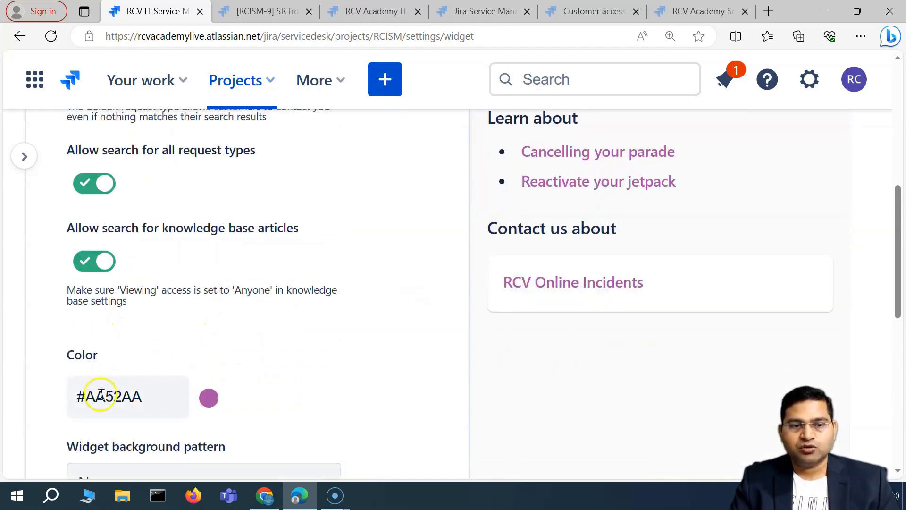
scroll(515, 202, "up", 5)
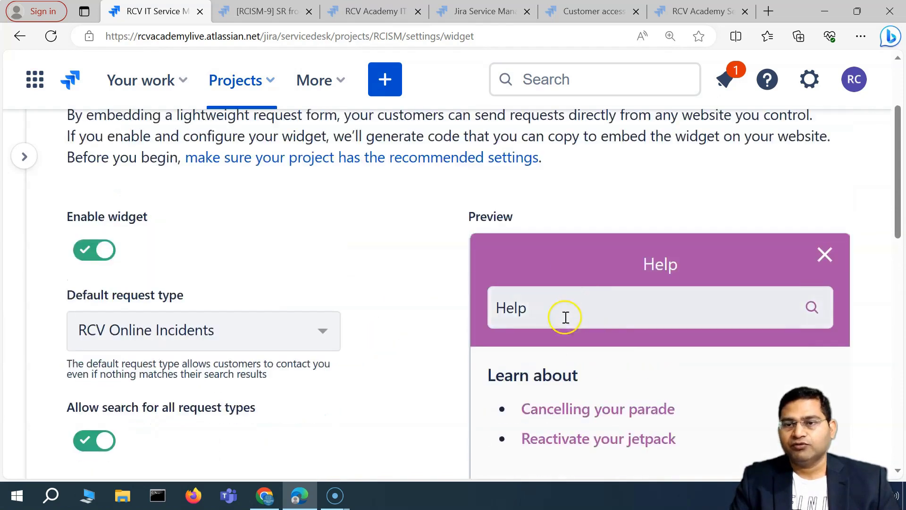
Step: Set the widget background pattern to Hexagon and check the header in the preview
scroll(472, 358, "down", 6)
scroll(141, 370, "down", 5)
left_click(254, 233)
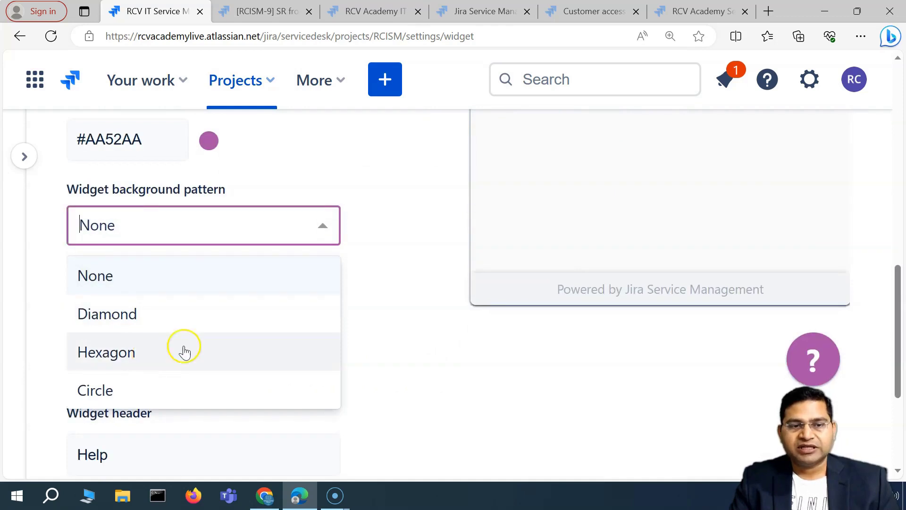
scroll(486, 314, "up", 10)
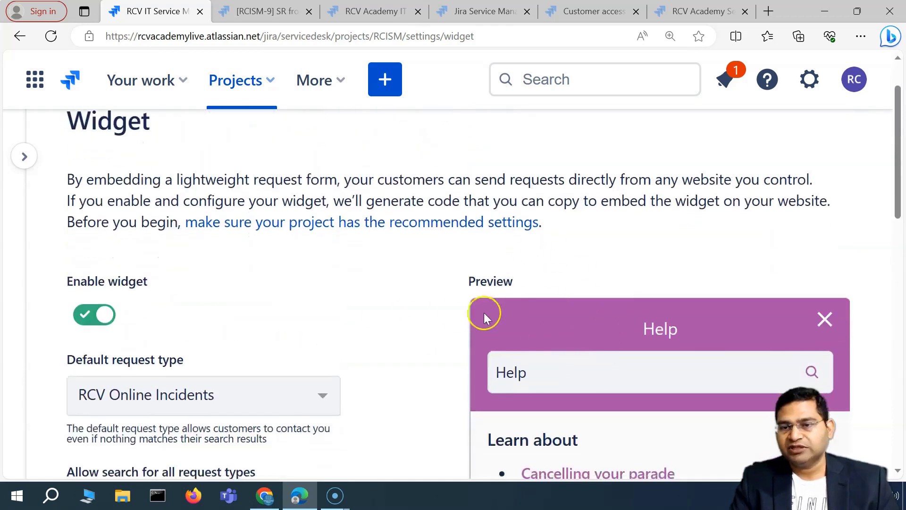
scroll(484, 315, "down", 8)
left_click(245, 340)
scroll(194, 356, "down", 1)
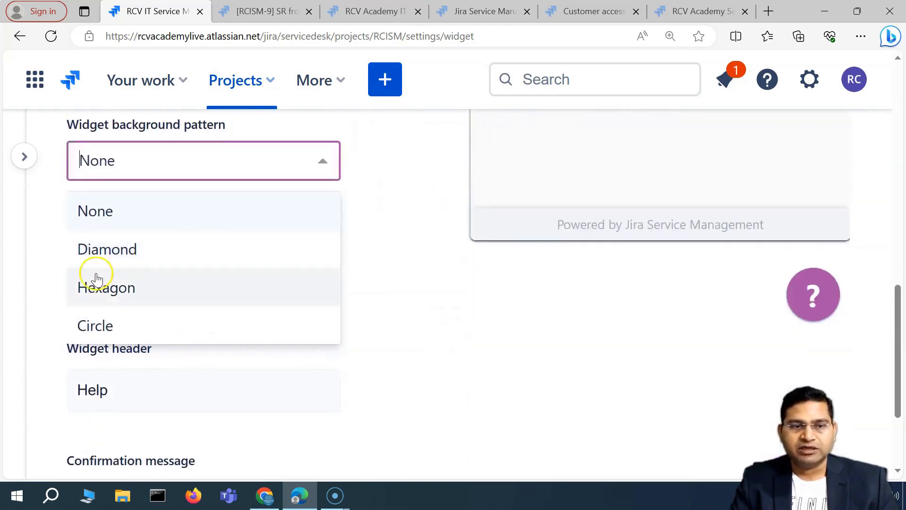
left_click(117, 301)
scroll(442, 319, "up", 8)
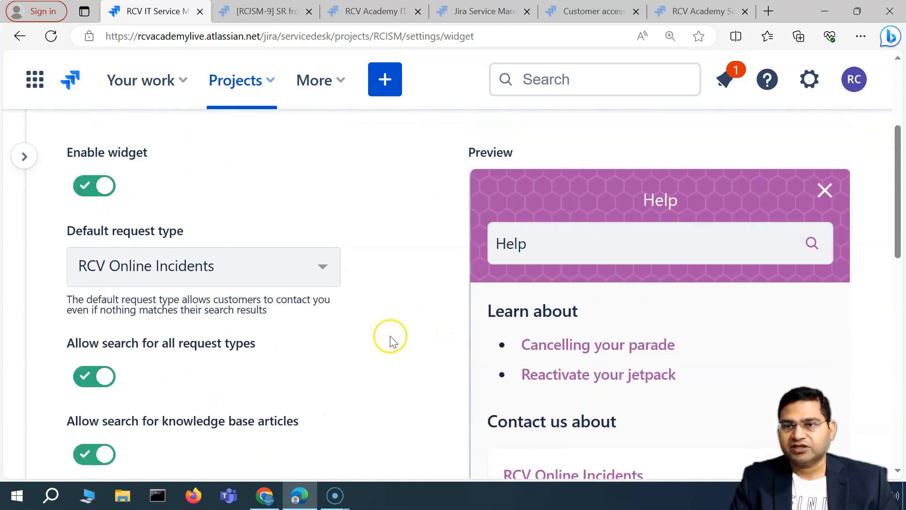
Step: Switch the widget button to custom text and back to the question mark icon to compare the two styles
scroll(390, 341, "down", 8)
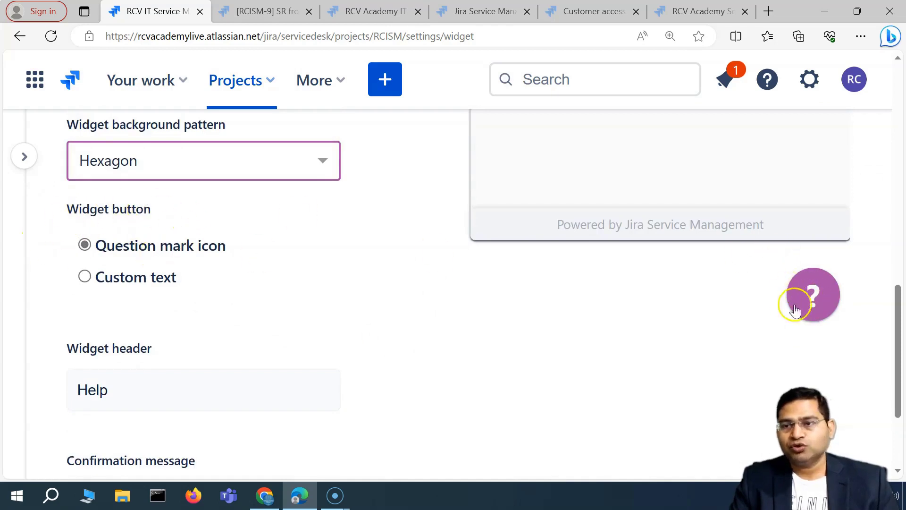
left_click(85, 278)
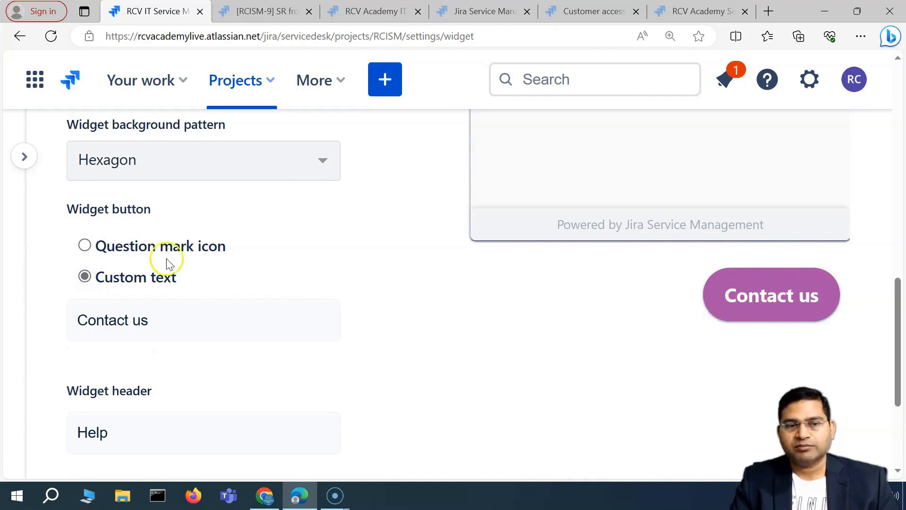
left_click(85, 245)
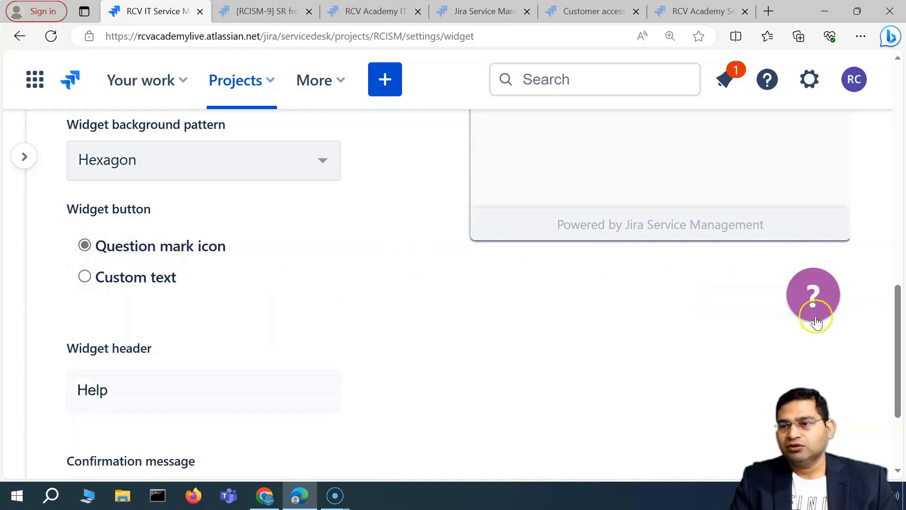
Step: Change the widget button to custom text reading "Need help"
left_click(84, 277)
left_click(156, 320)
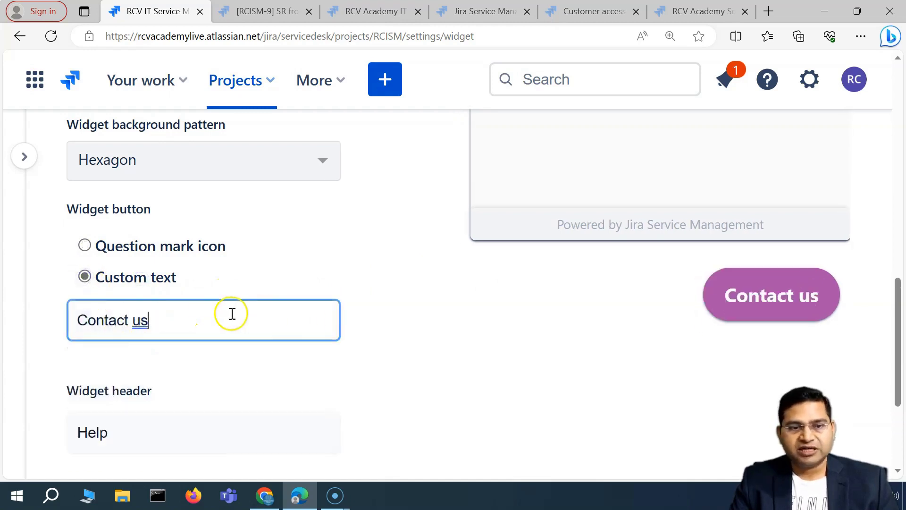
left_click_drag(178, 320, 44, 324)
left_click_drag(183, 318, 72, 322)
type("As")
key("BackSpace")
key("BackSpace")
type("Help")
key("BackSpace")
key("BackSpace")
key("BackSpace")
key("BackSpace")
type("Need help")
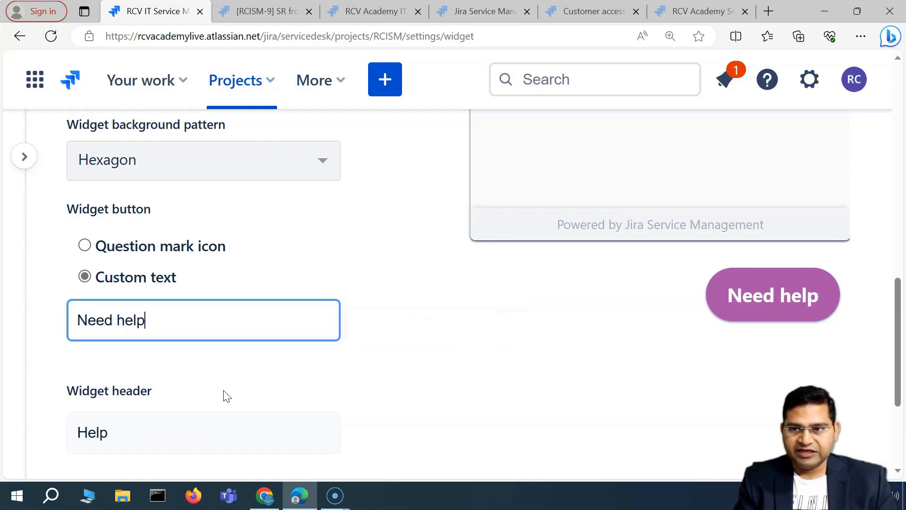
Step: Set the widget header to "Submit your query here" and check it in the preview
scroll(283, 350, "down", 3)
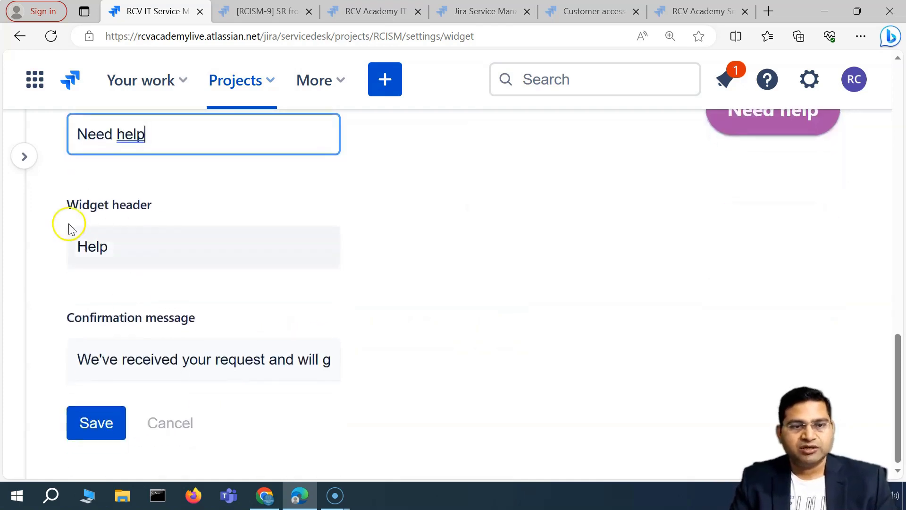
scroll(127, 265, "up", 10)
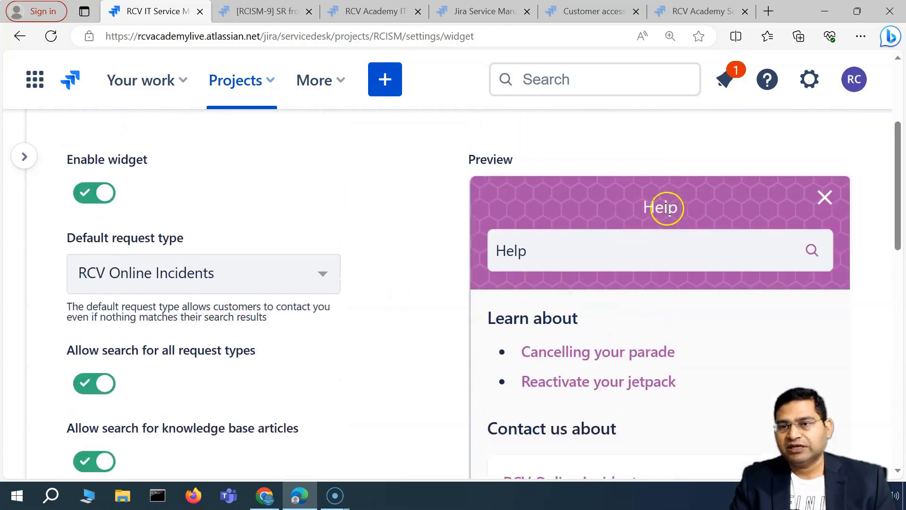
scroll(635, 265, "down", 5)
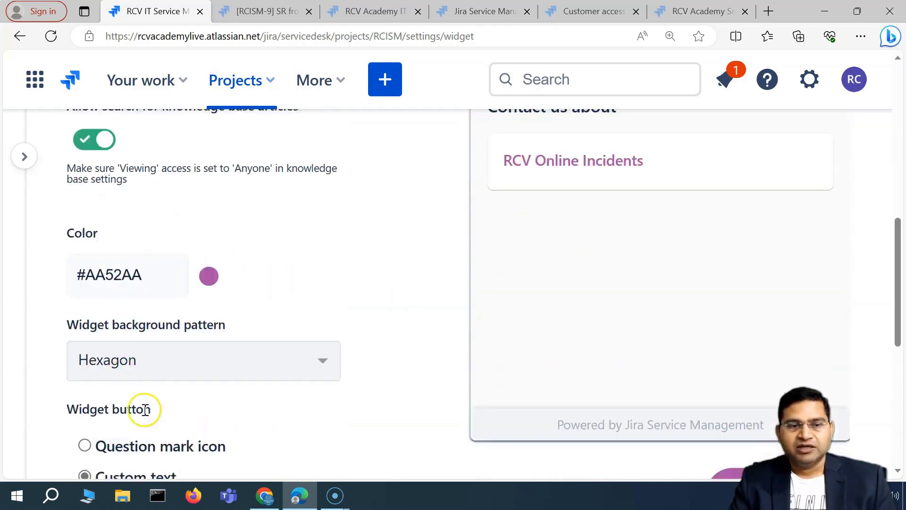
scroll(158, 405, "down", 4)
left_click(109, 382)
double_click(81, 373)
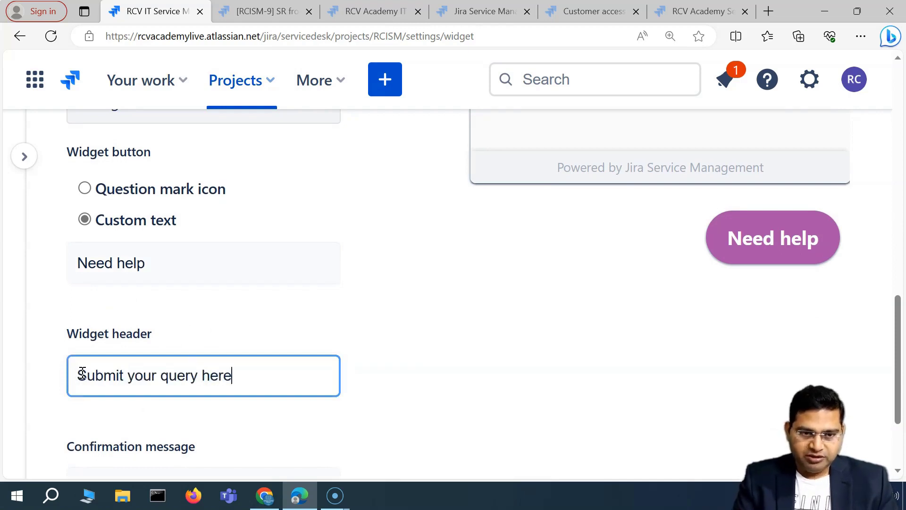
scroll(360, 448, "up", 10)
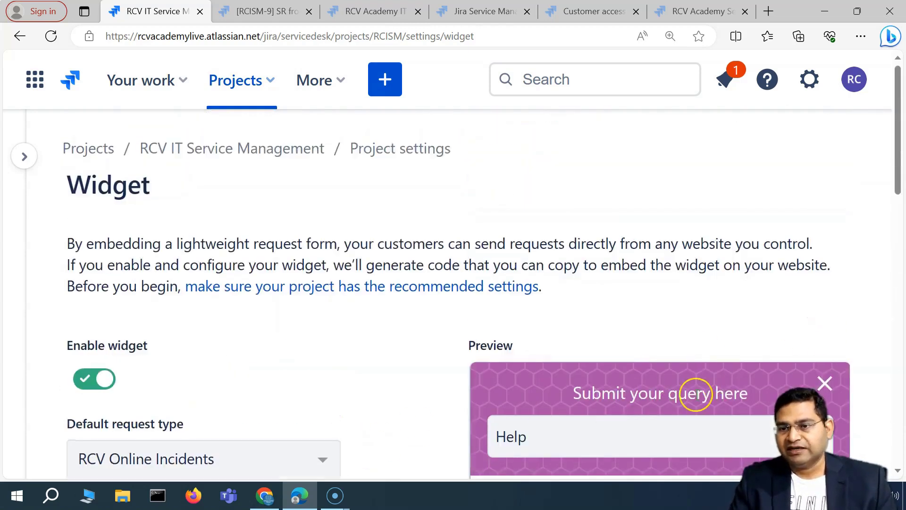
scroll(696, 394, "down", 2)
scroll(674, 243, "down", 2)
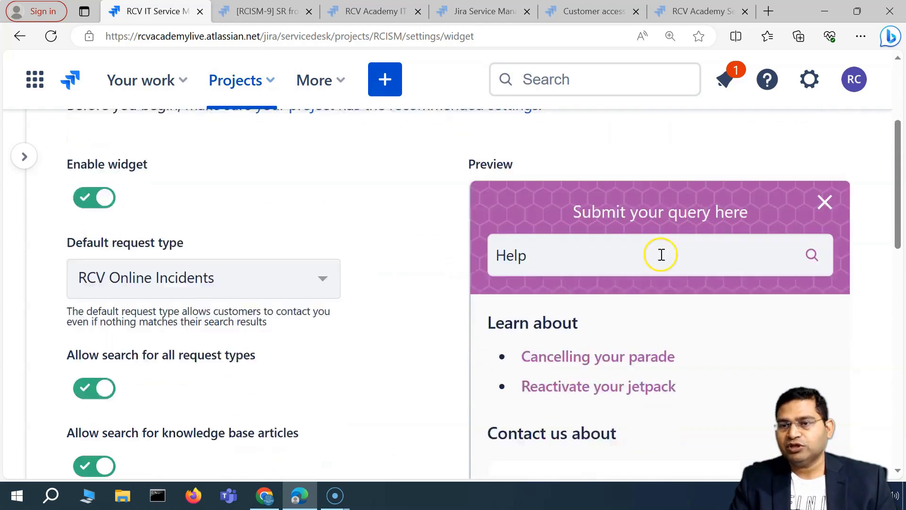
Step: Review the full confirmation message text and compare it with the widget preview
scroll(205, 297, "down", 10)
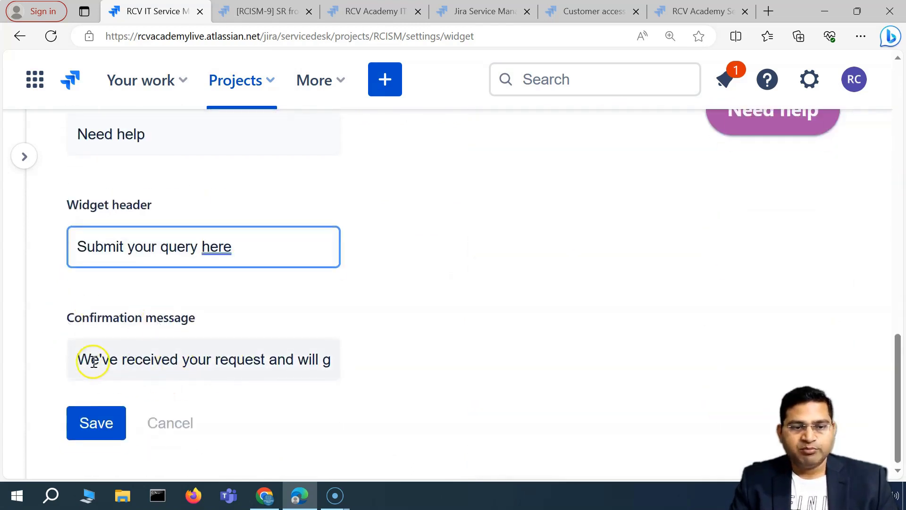
left_click_drag(83, 357, 404, 368)
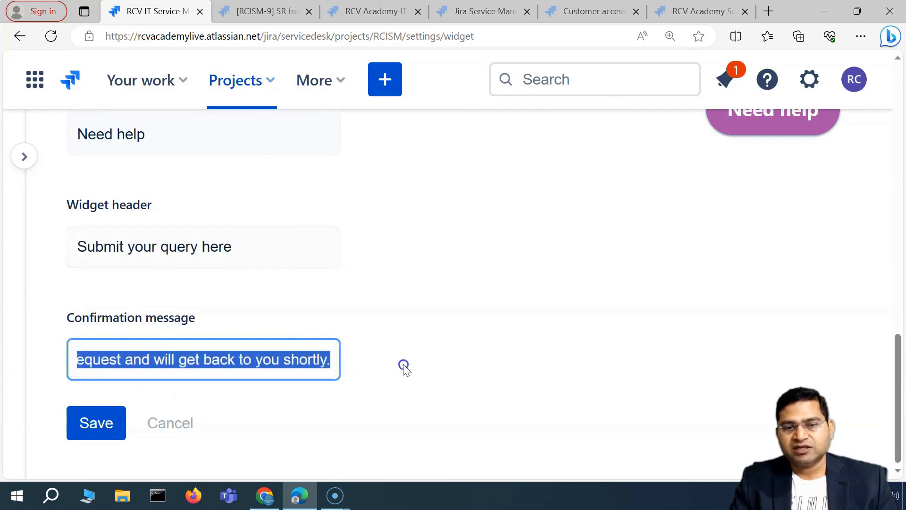
left_click(185, 360)
scroll(708, 306, "up", 3)
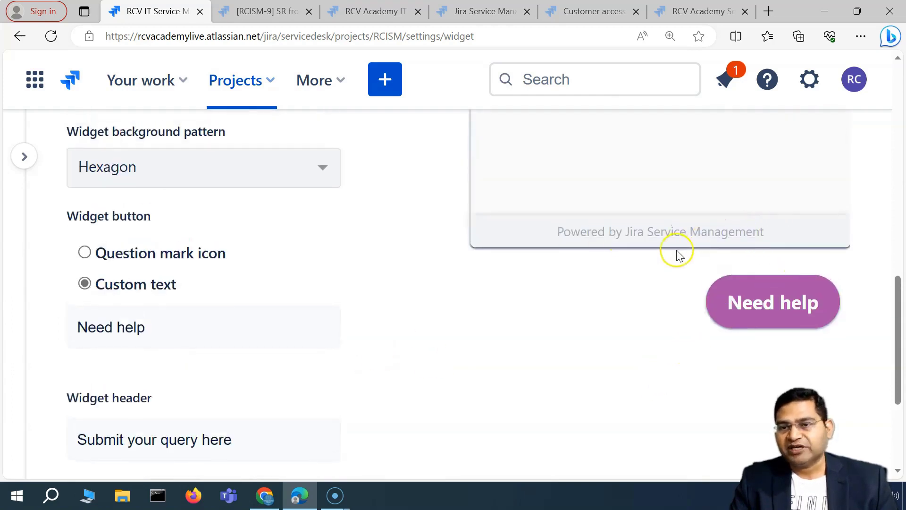
scroll(684, 254, "up", 5)
scroll(584, 277, "up", 5)
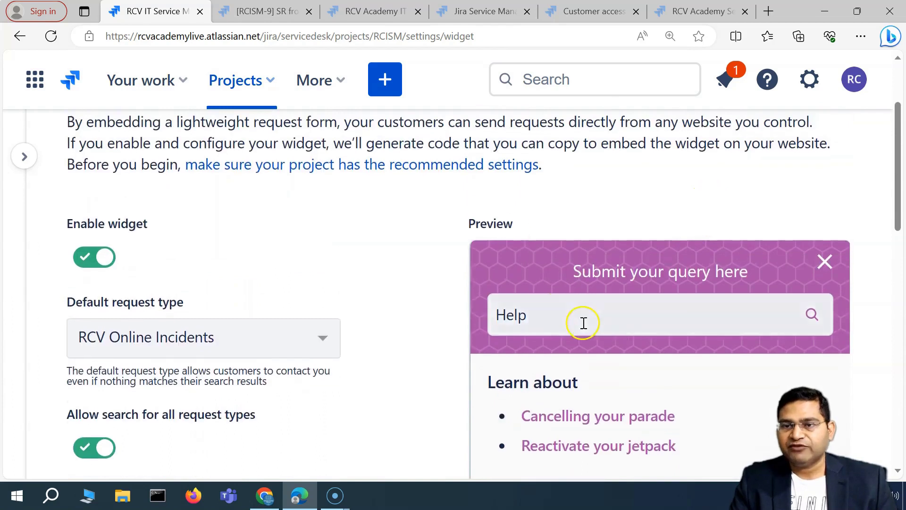
scroll(583, 323, "down", 12)
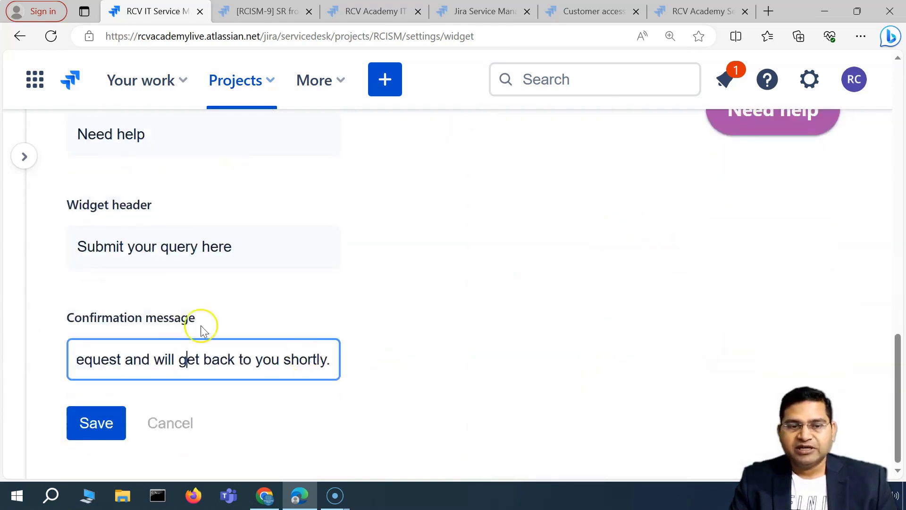
left_click_drag(117, 359, 375, 354)
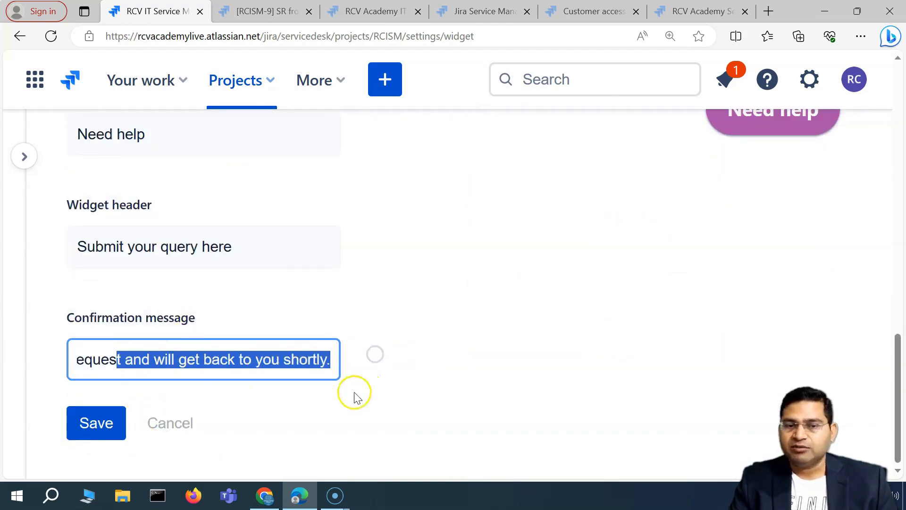
left_click(357, 398)
scroll(444, 415, "up", 5)
Step: Save the widget settings and check the page for the outcome of the save
scroll(444, 414, "down", 9)
left_click(104, 431)
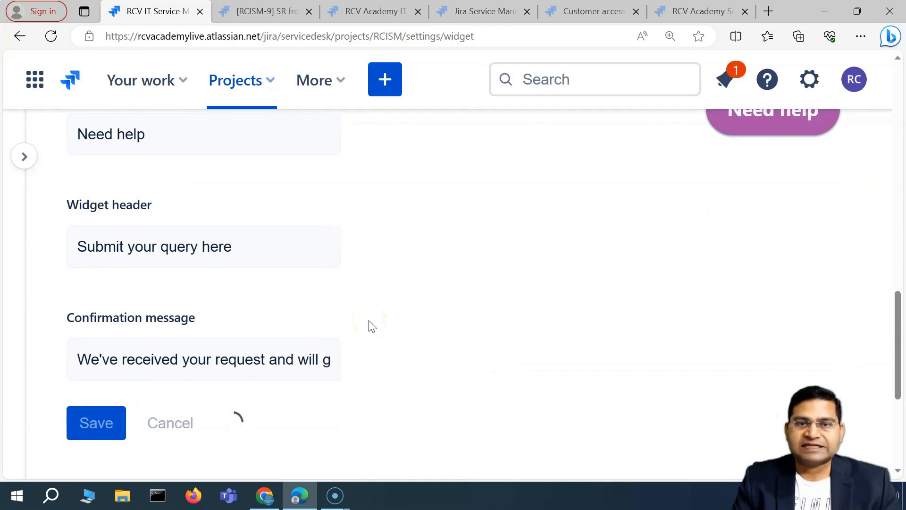
scroll(372, 326, "up", 5)
scroll(533, 374, "up", 1)
scroll(435, 378, "down", 5)
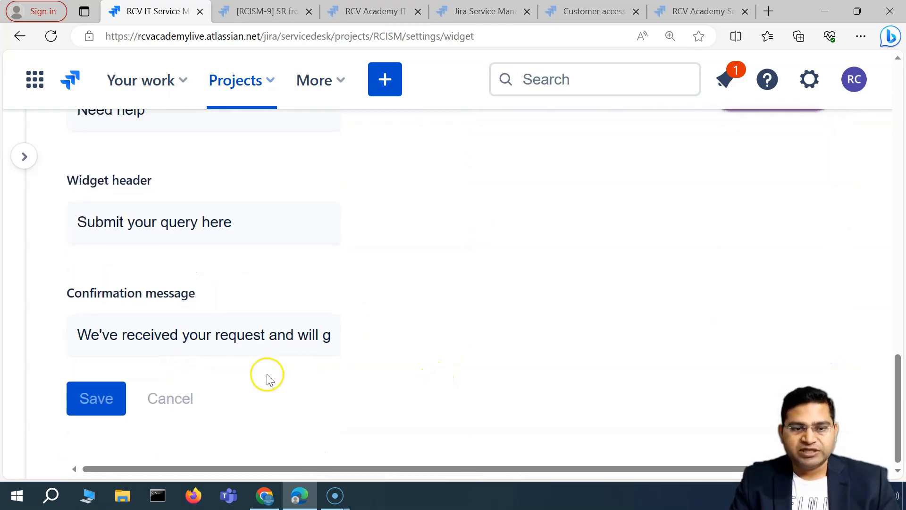
scroll(354, 393, "up", 9)
scroll(355, 393, "up", 9)
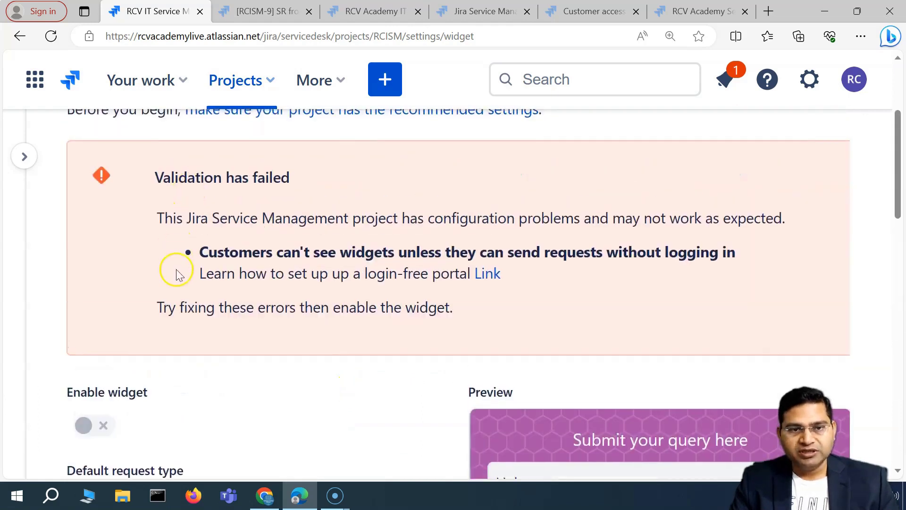
Step: Read the validation message above the widget settings, especially the condition for customers to see the widget
scroll(178, 274, "up", 1)
scroll(449, 299, "up", 2)
scroll(283, 290, "down", 2)
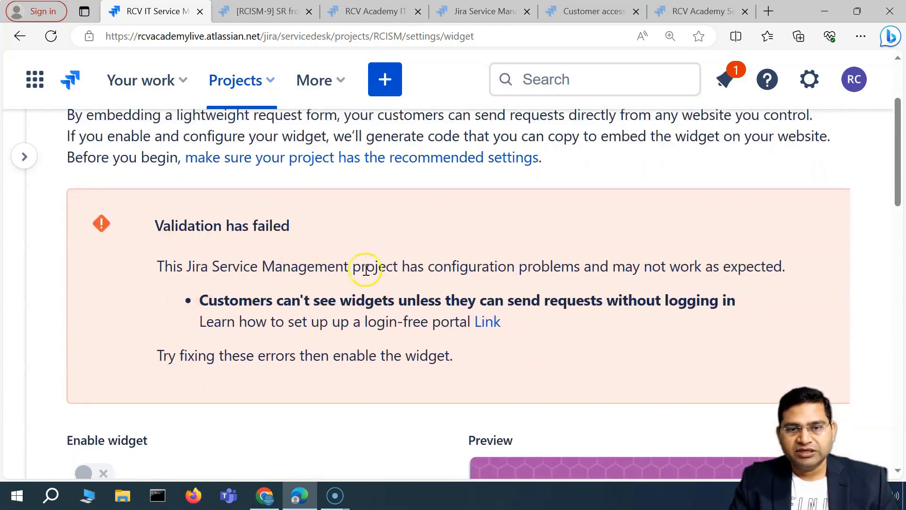
left_click_drag(478, 265, 684, 266)
left_click_drag(410, 266, 402, 267)
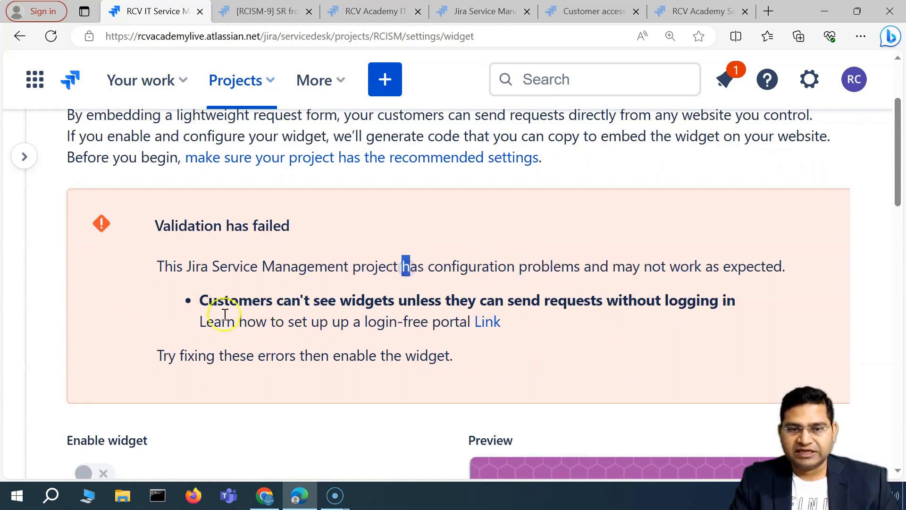
left_click_drag(440, 300, 750, 305)
left_click(655, 307)
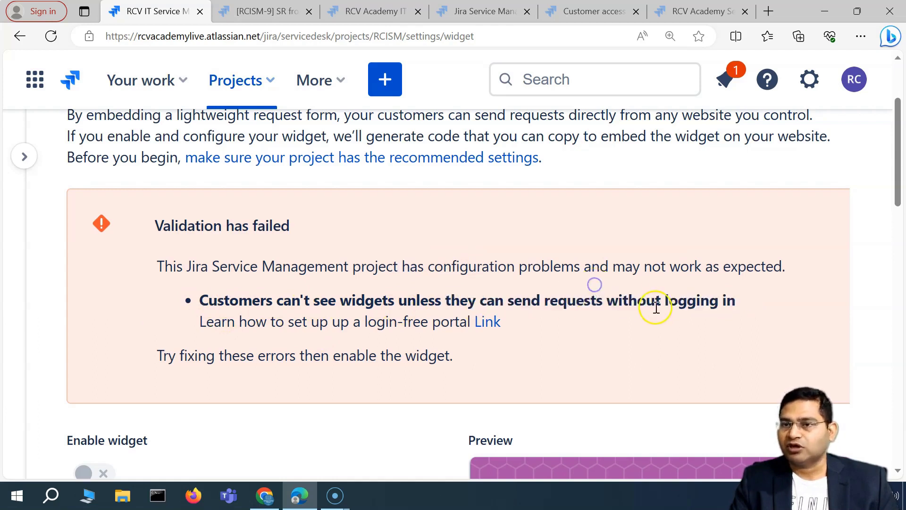
left_click_drag(603, 308, 746, 307)
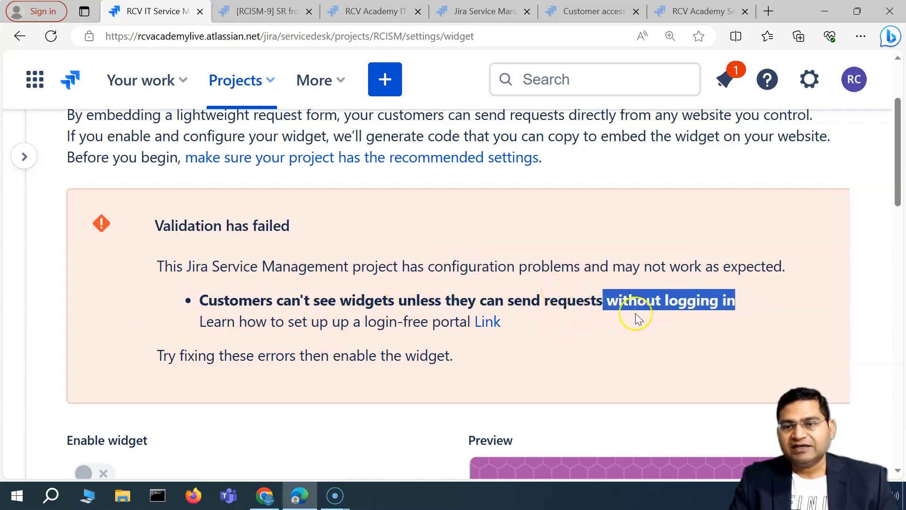
left_click(644, 300)
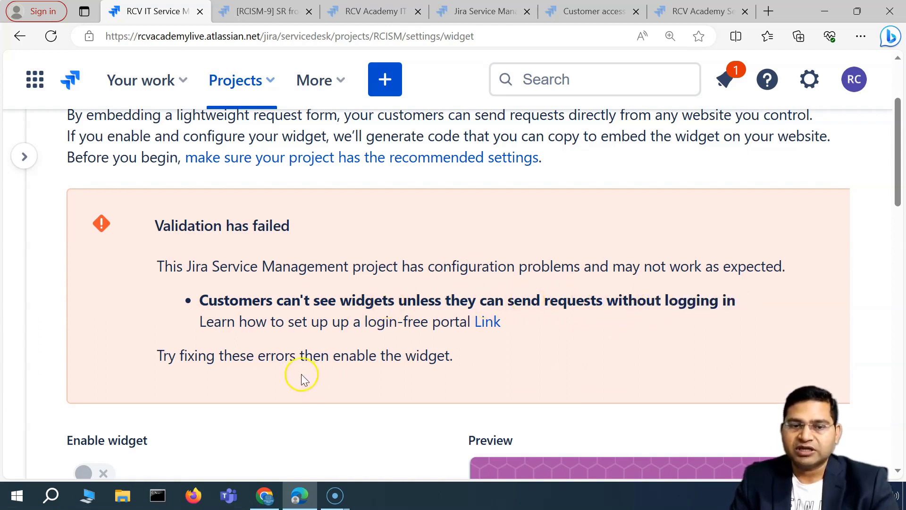
Step: Read the advice on fixing the widget validation errors and open the linked article on setting up a login-free portal
left_click_drag(249, 348, 456, 356)
left_click(380, 324)
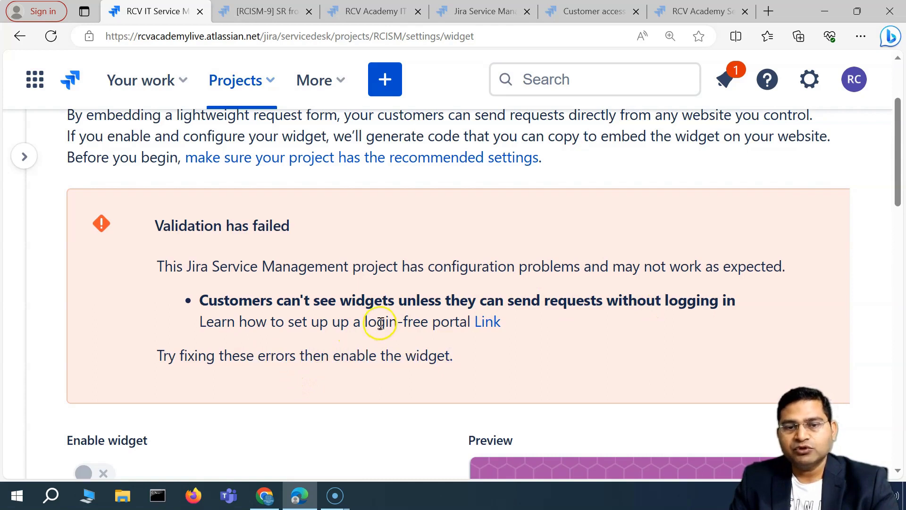
scroll(364, 354, "up", 3)
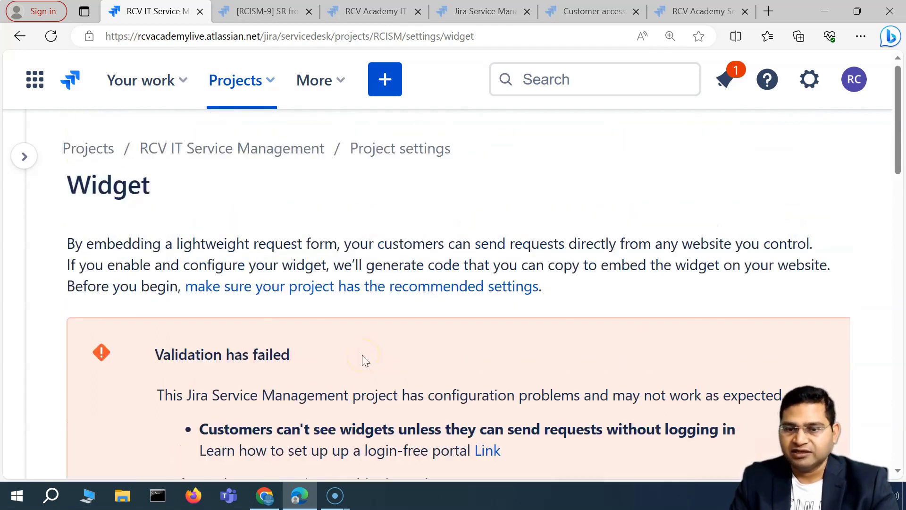
scroll(494, 358, "down", 3)
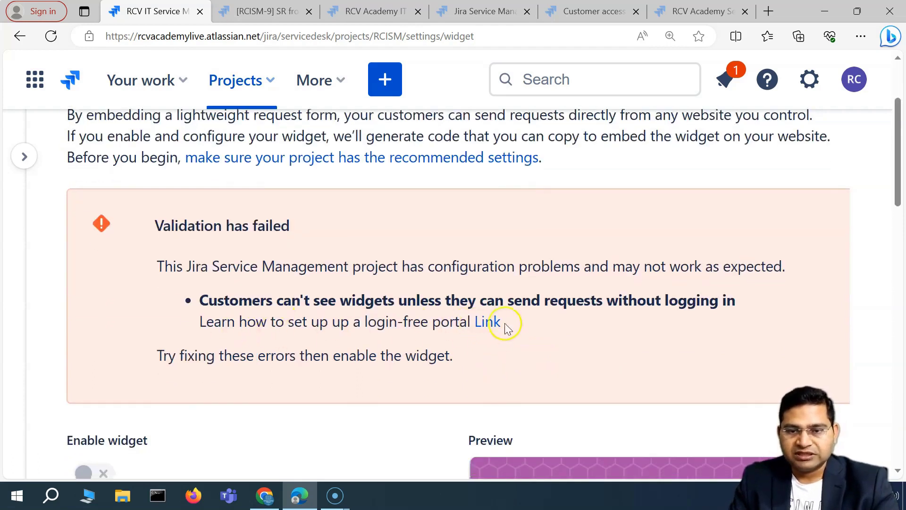
left_click(489, 325)
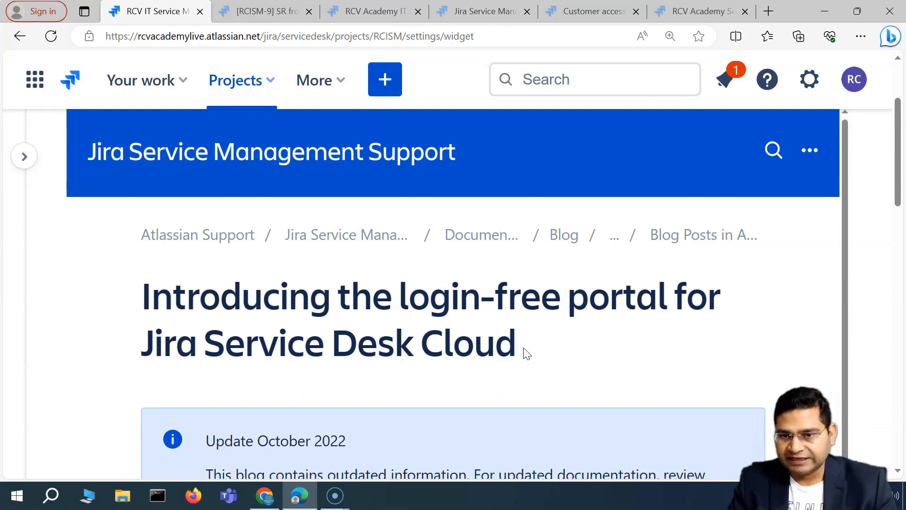
Step: Skim the login-free portal article and find the instructions for getting started
scroll(527, 354, "down", 4)
scroll(391, 296, "up", 3)
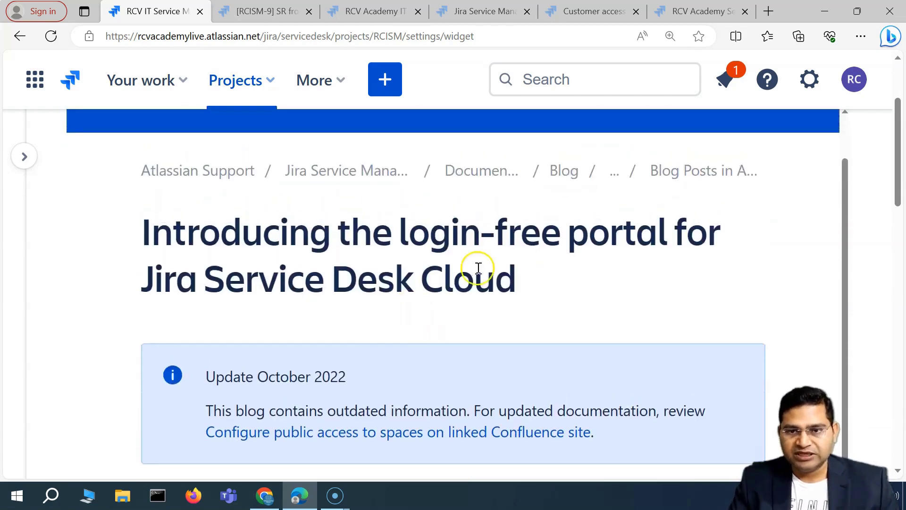
scroll(478, 268, "down", 4)
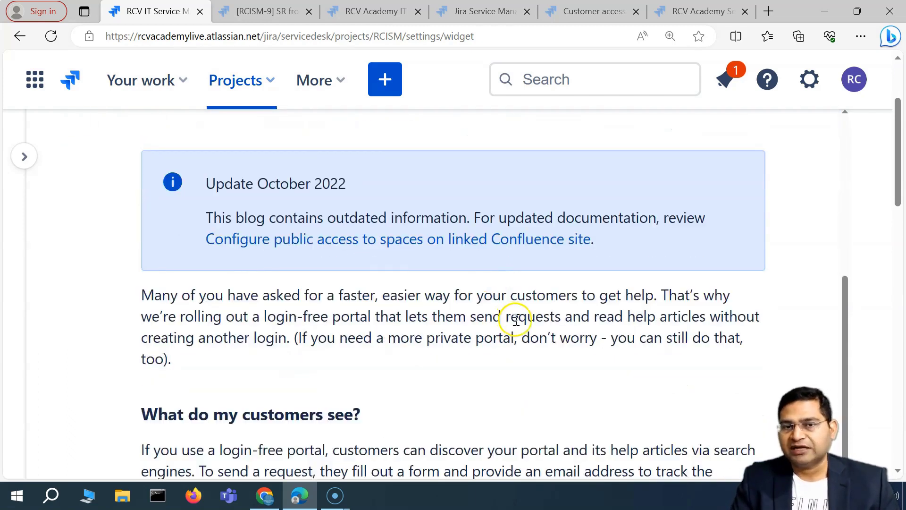
scroll(516, 320, "down", 10)
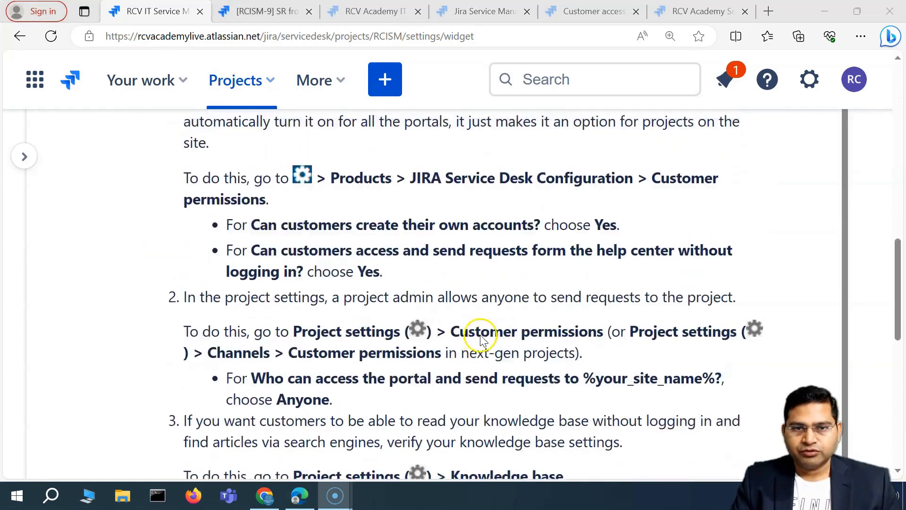
scroll(474, 330, "up", 4)
left_click_drag(150, 261, 458, 251)
left_click(367, 260)
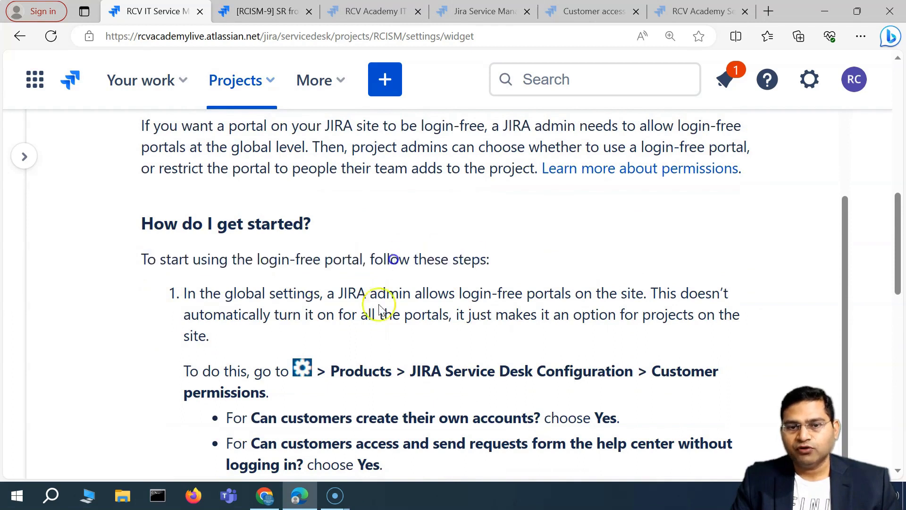
Step: Read the article's first instruction on allowing login-free portals in the global settings, including the path to the customer permissions
scroll(378, 303, "down", 3)
left_click_drag(185, 168, 291, 208)
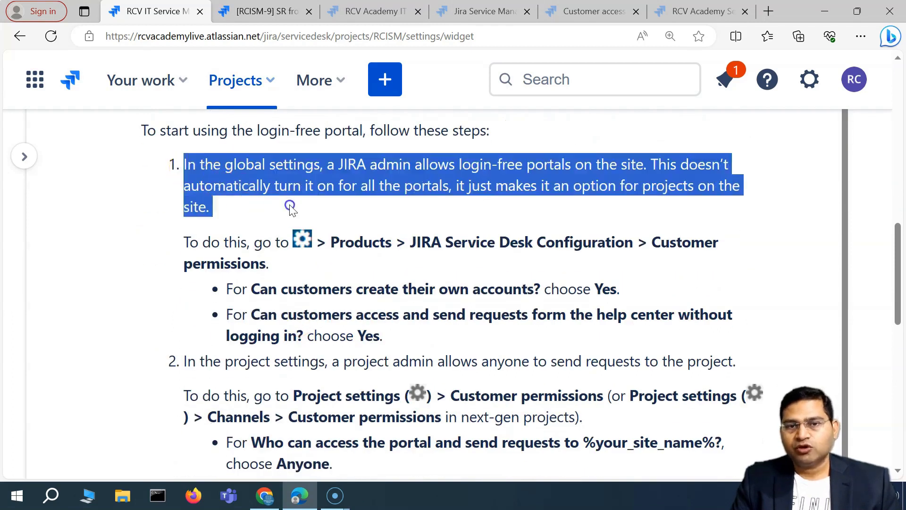
left_click(370, 184)
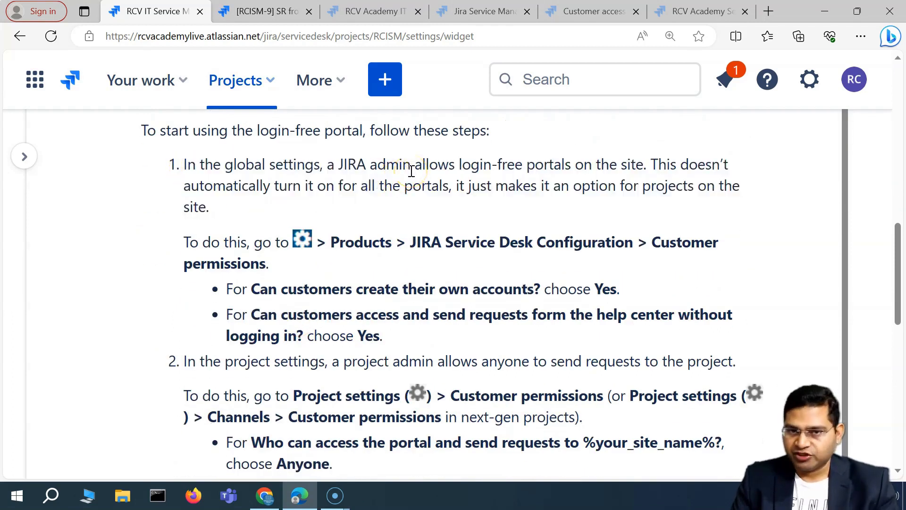
left_click_drag(350, 161, 643, 164)
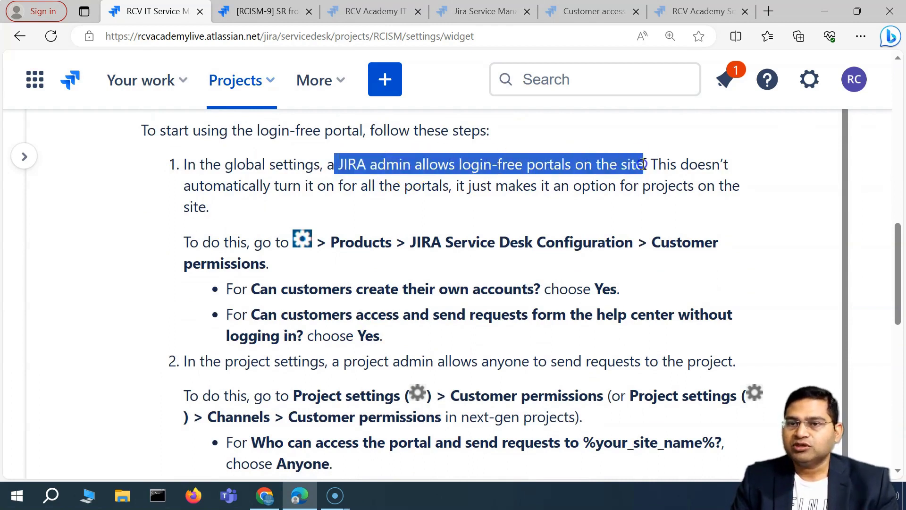
left_click_drag(232, 186, 433, 197)
left_click(349, 200)
left_click_drag(489, 197, 482, 173)
left_click(481, 174)
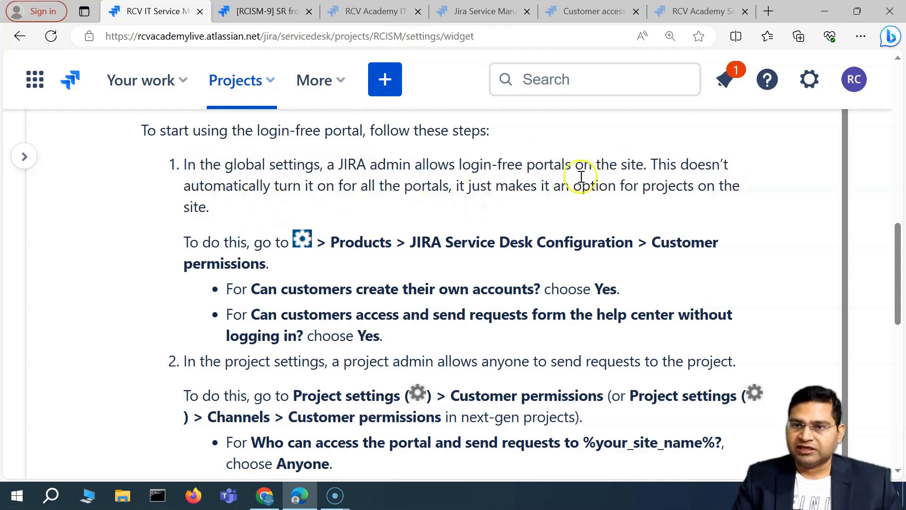
left_click_drag(321, 167, 507, 205)
left_click(508, 204)
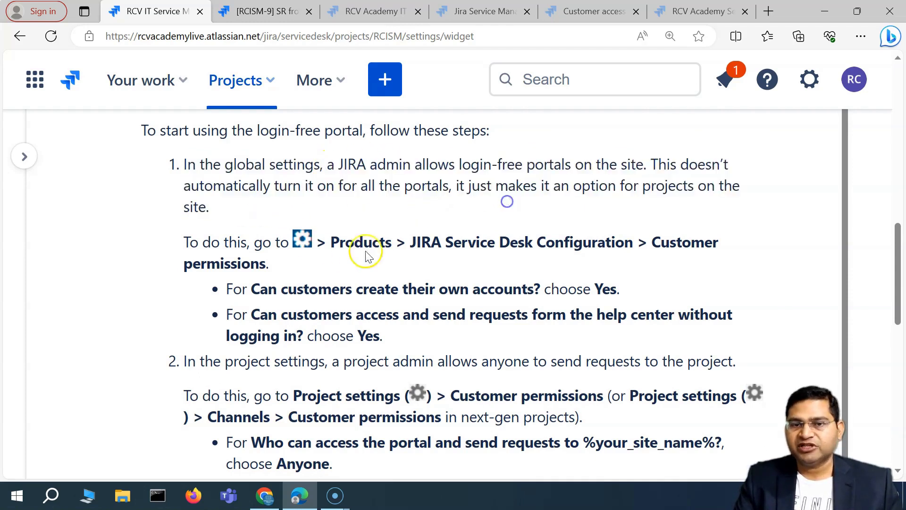
left_click_drag(332, 240, 256, 272)
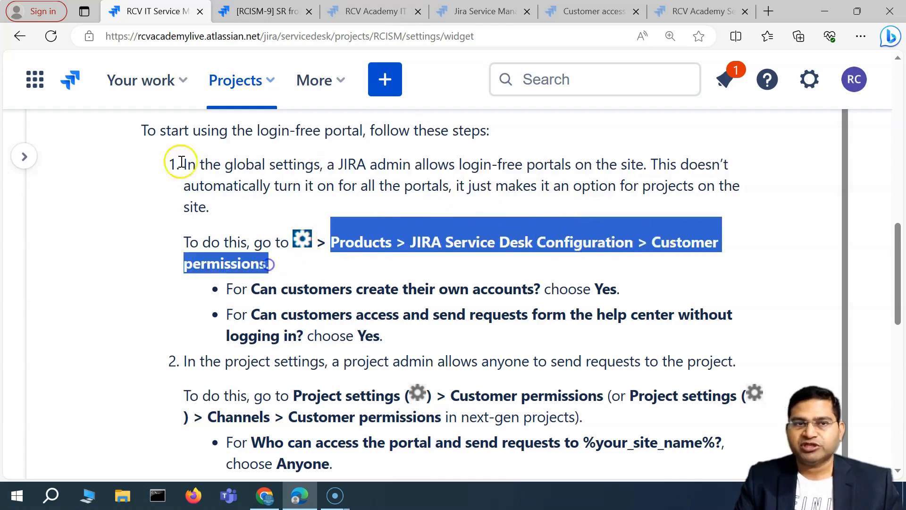
Step: Add the widget settings tab to a new tab group, duplicate it, and switch to the duplicate
right_click(146, 11)
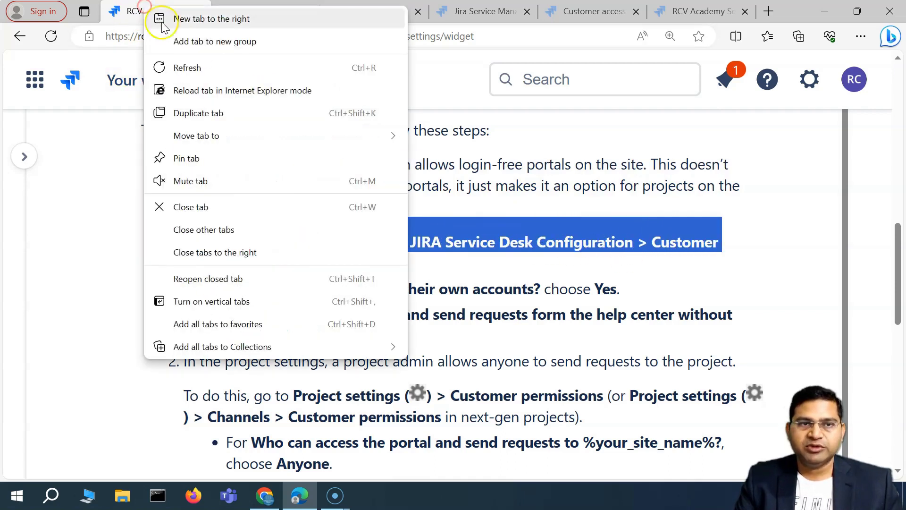
left_click(200, 41)
right_click(182, 11)
left_click(236, 142)
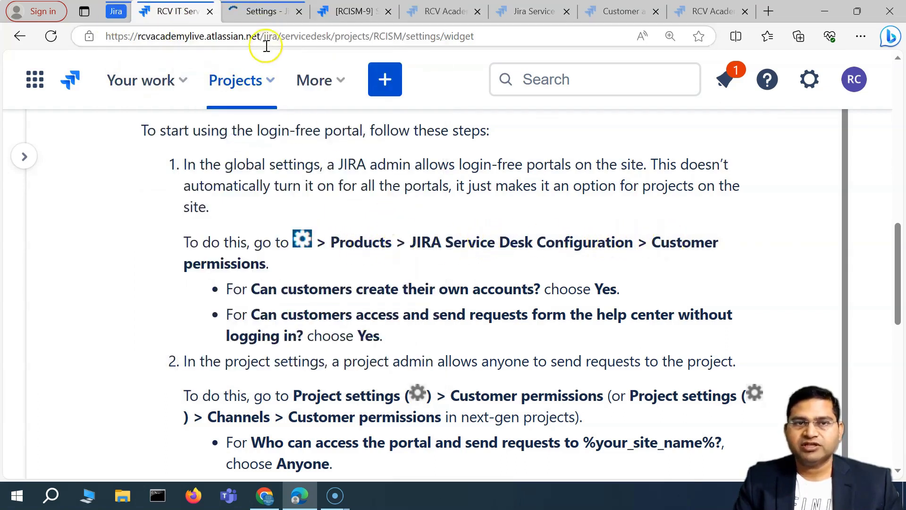
left_click(250, 12)
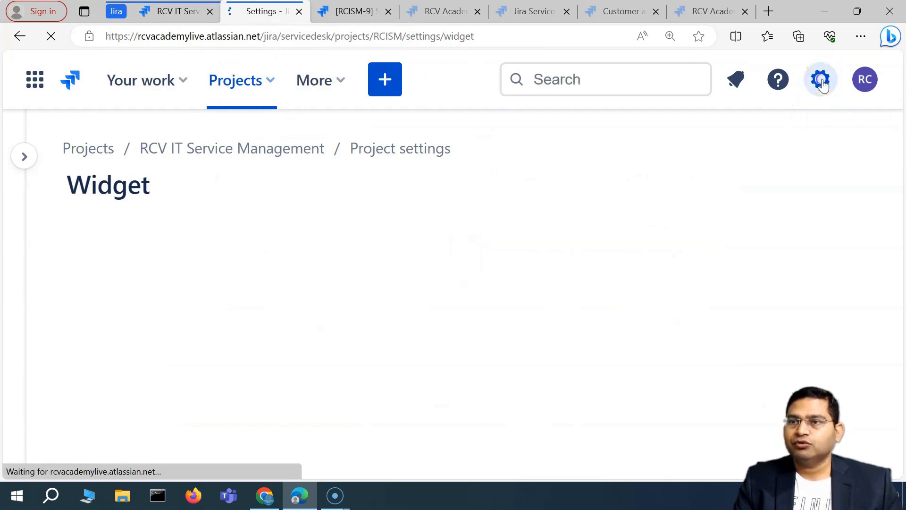
Step: Open the Jira product settings in the duplicated tab and check them against the path given in the article
left_click(821, 81)
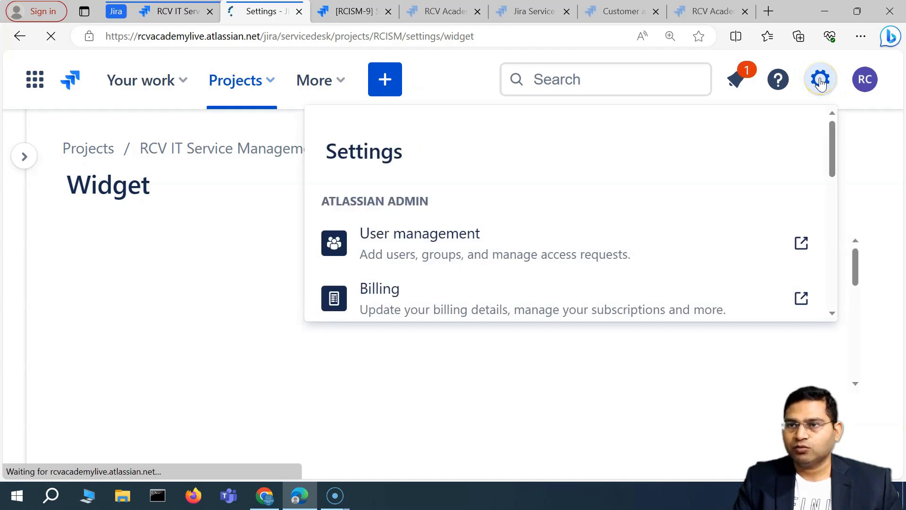
scroll(599, 259, "down", 4)
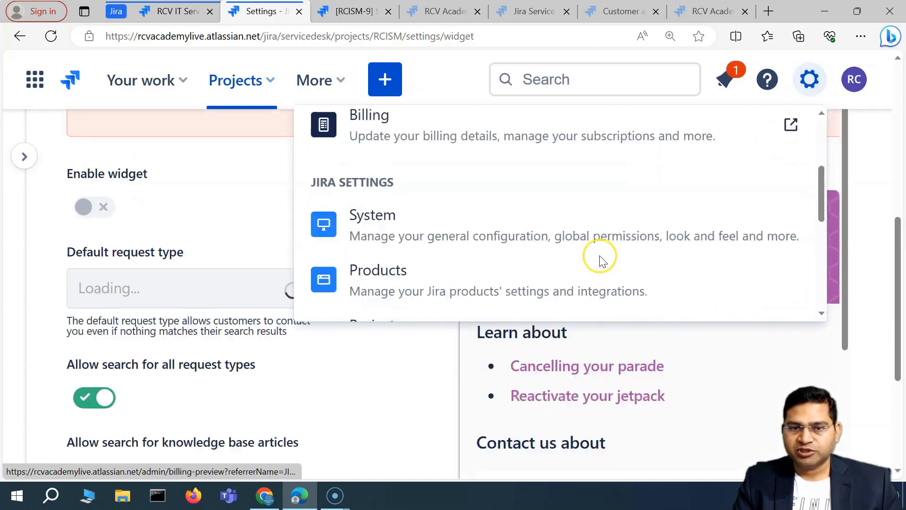
left_click(401, 265)
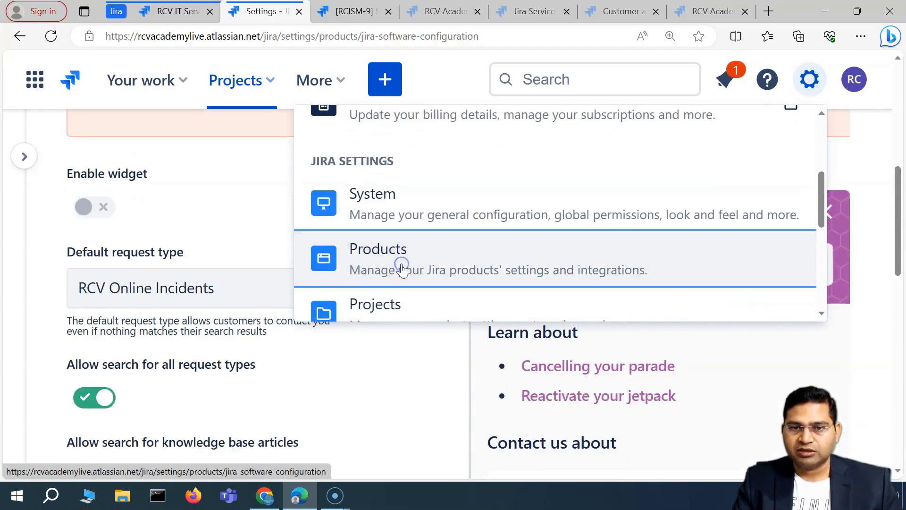
left_click(176, 17)
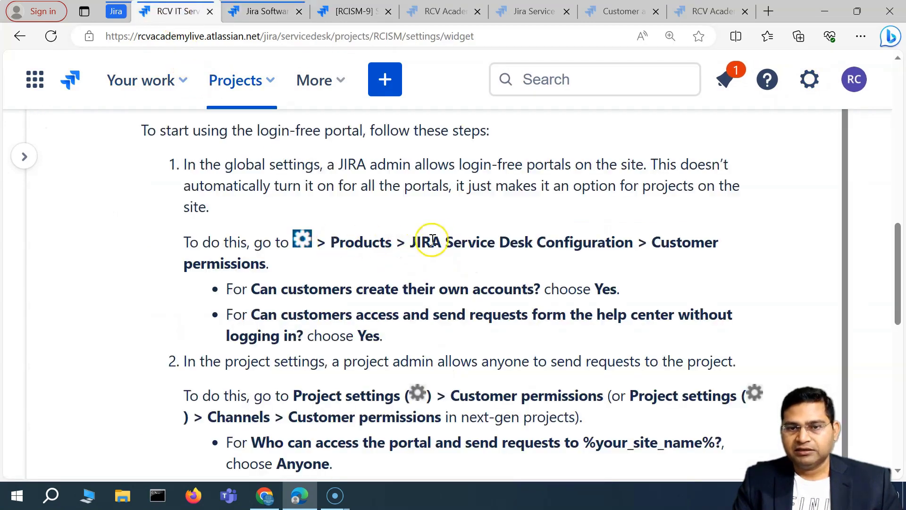
left_click(264, 11)
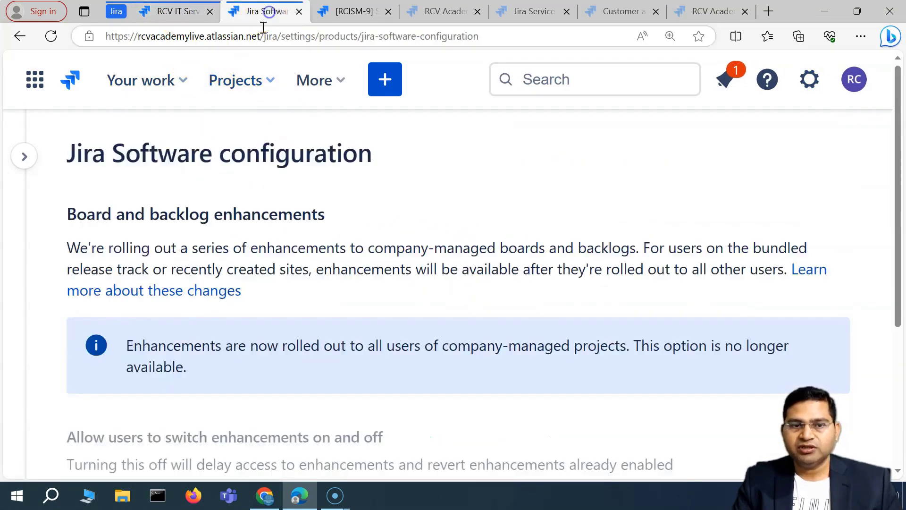
Step: Open the Jira Service Management configuration page within the product settings
scroll(352, 309, "down", 4)
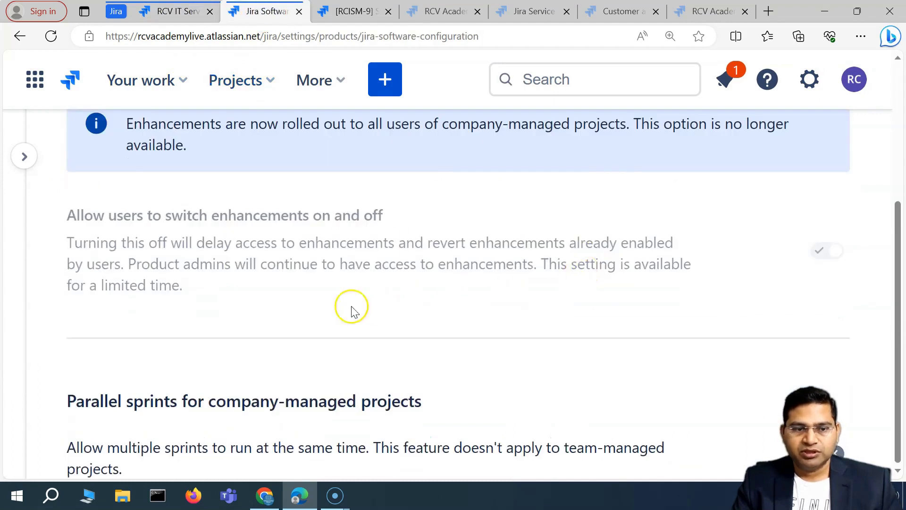
left_click(24, 156)
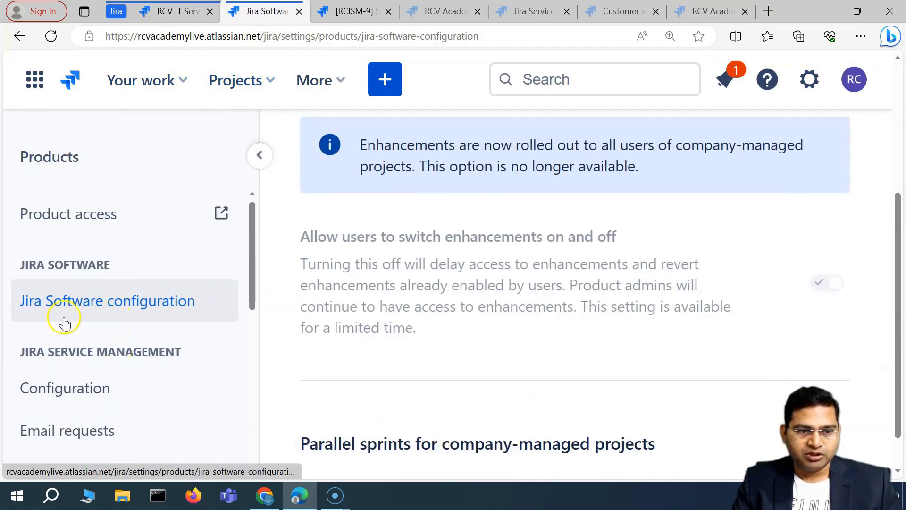
scroll(126, 310, "down", 3)
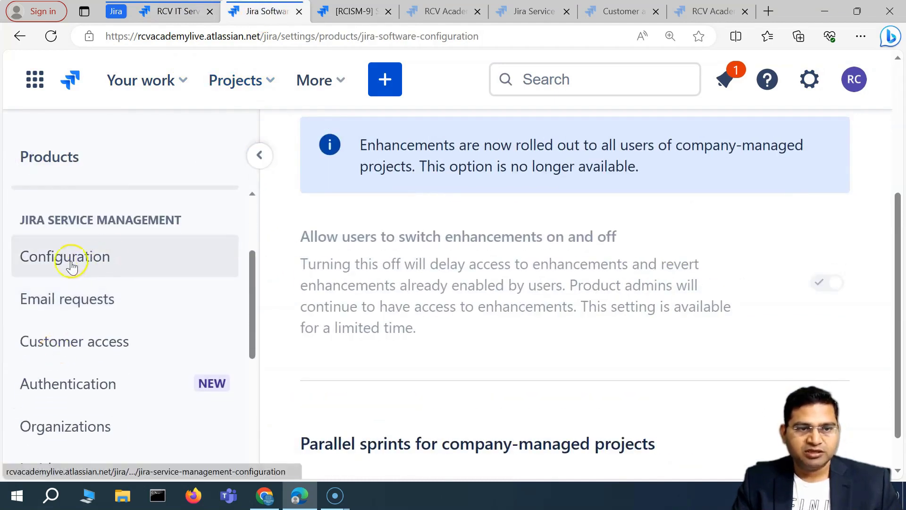
left_click(72, 257)
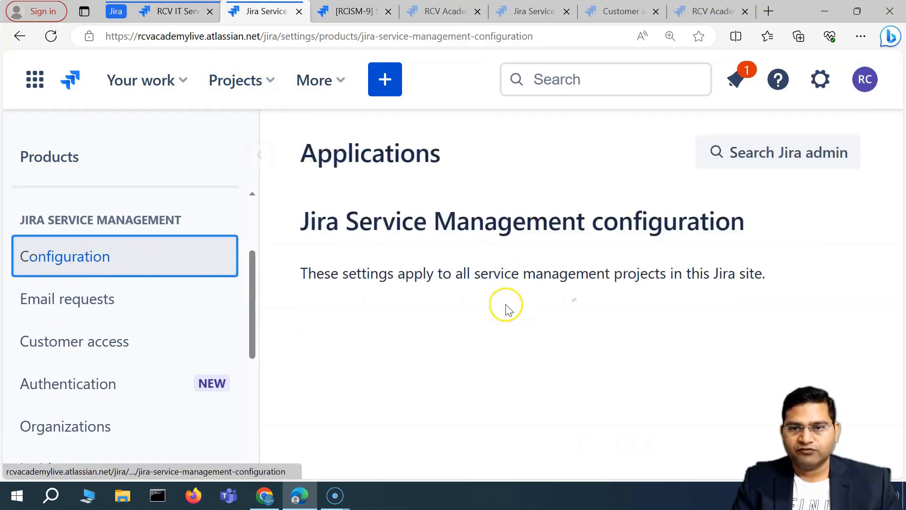
Step: Recheck the article's path to customer permissions and open the Customer access settings for Jira Service Management
key("ctrl+shift+Tab")
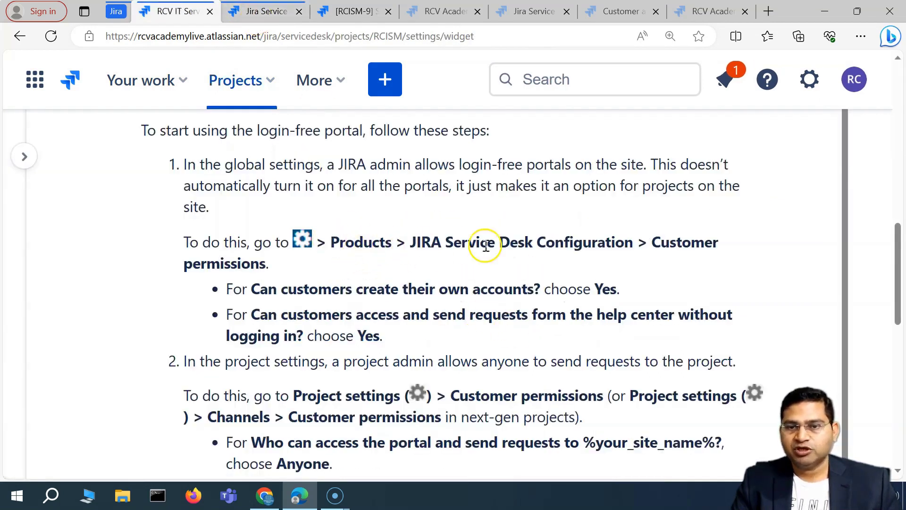
left_click(250, 17)
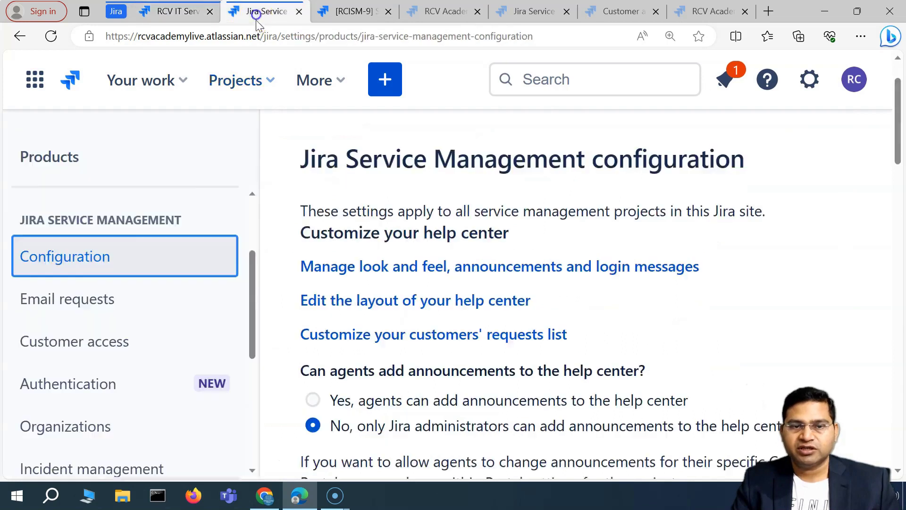
left_click(101, 344)
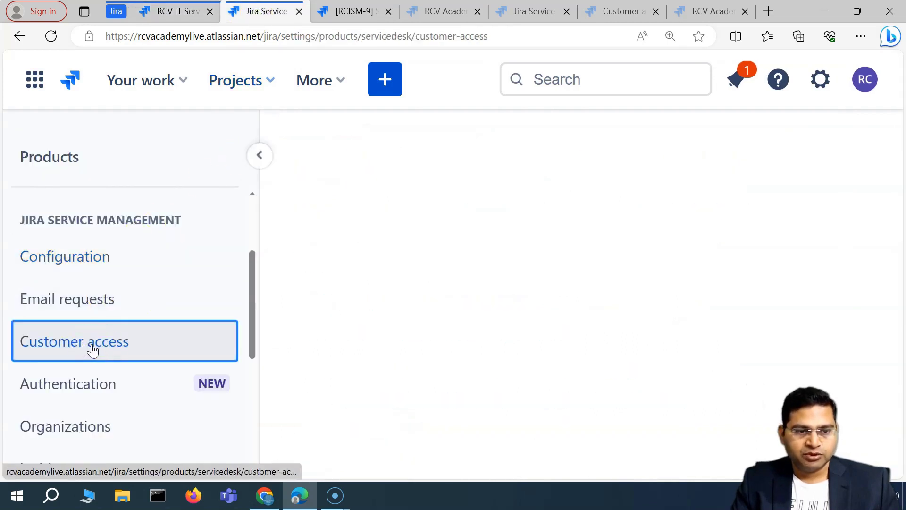
Step: Under Portal access, allow customers to access and send requests from the portal without logging in
scroll(457, 307, "down", 6)
scroll(456, 308, "down", 6)
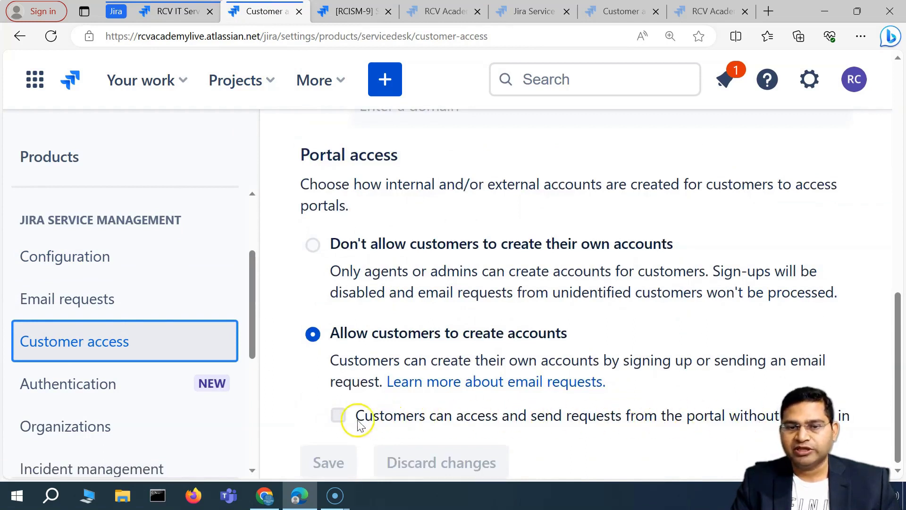
left_click(339, 417)
scroll(425, 413, "down", 1)
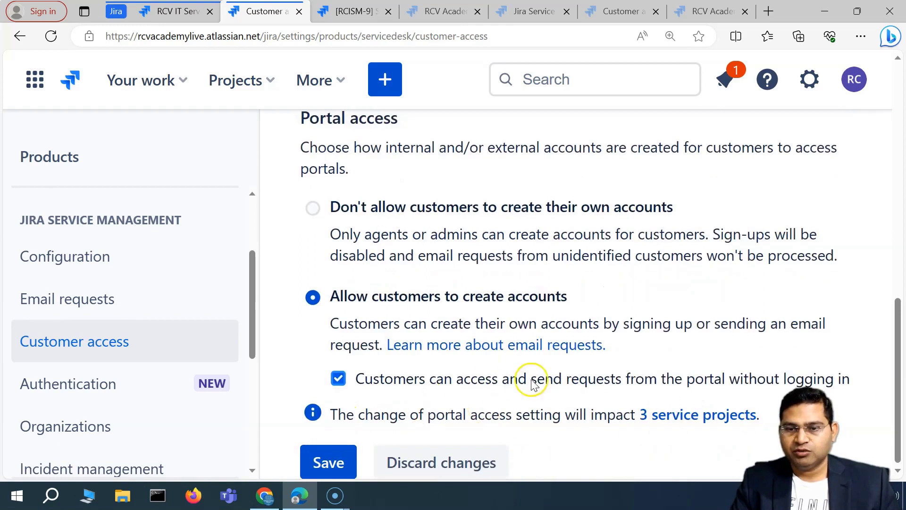
Step: Compare the article's two required customer permissions, account creation and login-free requests, with the Portal access settings
left_click(172, 10)
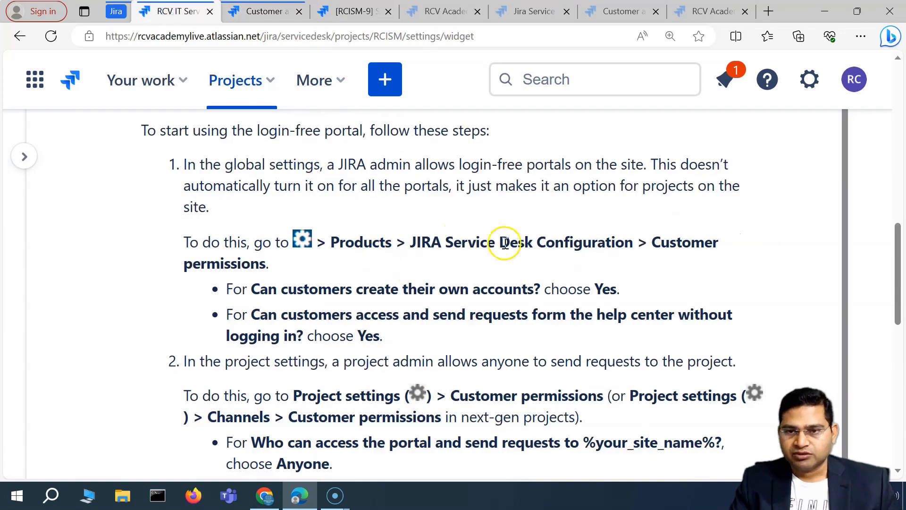
left_click_drag(258, 290, 513, 290)
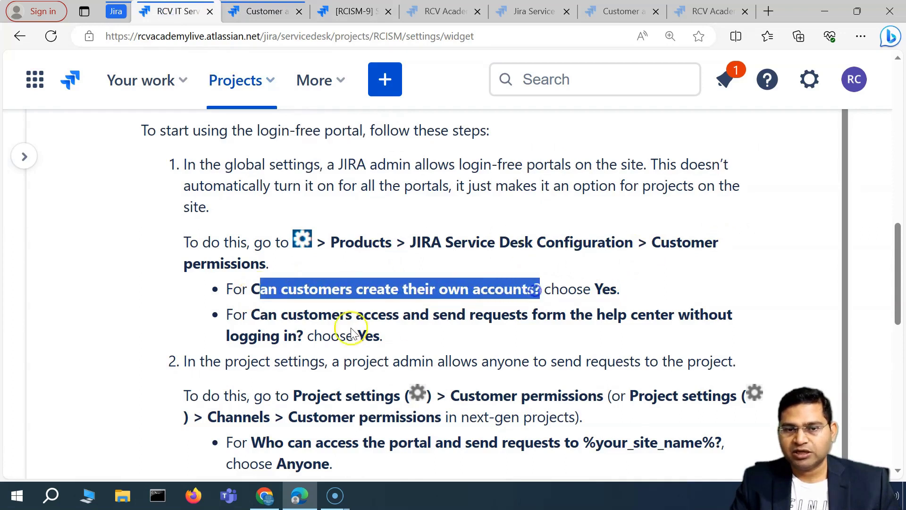
left_click_drag(251, 314, 315, 338)
left_click(258, 16)
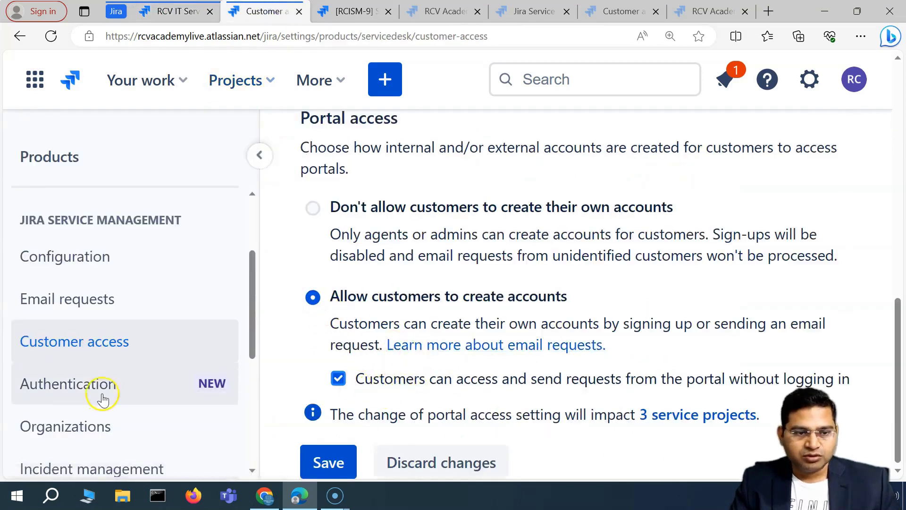
scroll(102, 369, "down", 2)
scroll(89, 359, "up", 2)
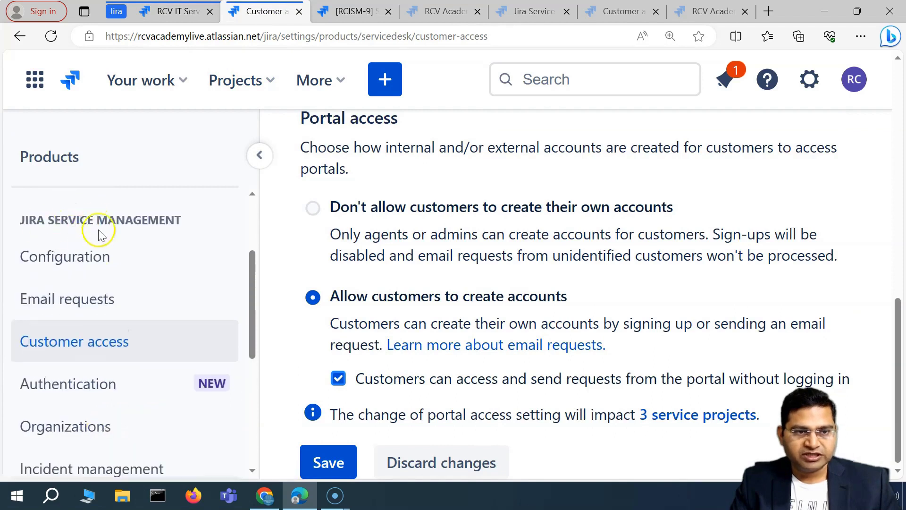
Step: Reread the login-free portal article's global customer permission requirements on the project's Widget page
left_click(177, 11)
scroll(398, 273, "up", 10)
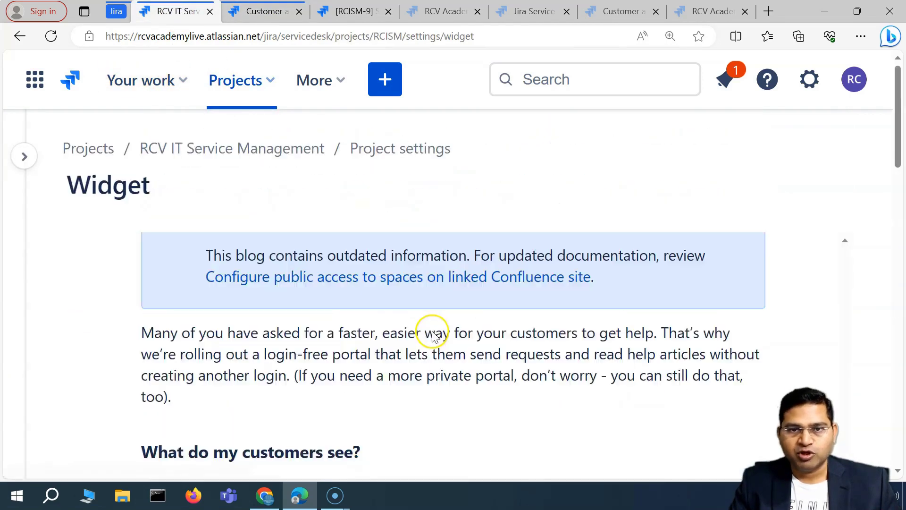
scroll(432, 331, "down", 3)
scroll(432, 330, "down", 10)
left_click(418, 188)
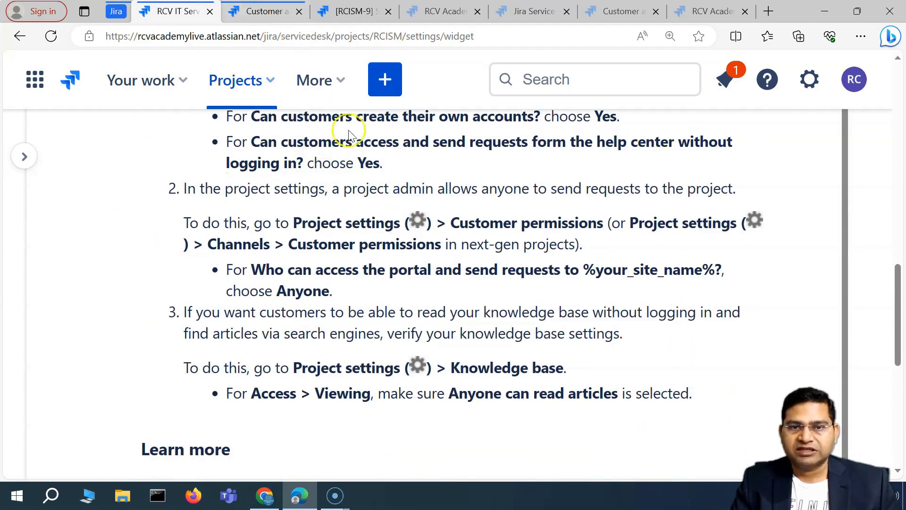
Step: Save the global Customer access settings with account creation and login-free portal requests allowed
left_click(259, 10)
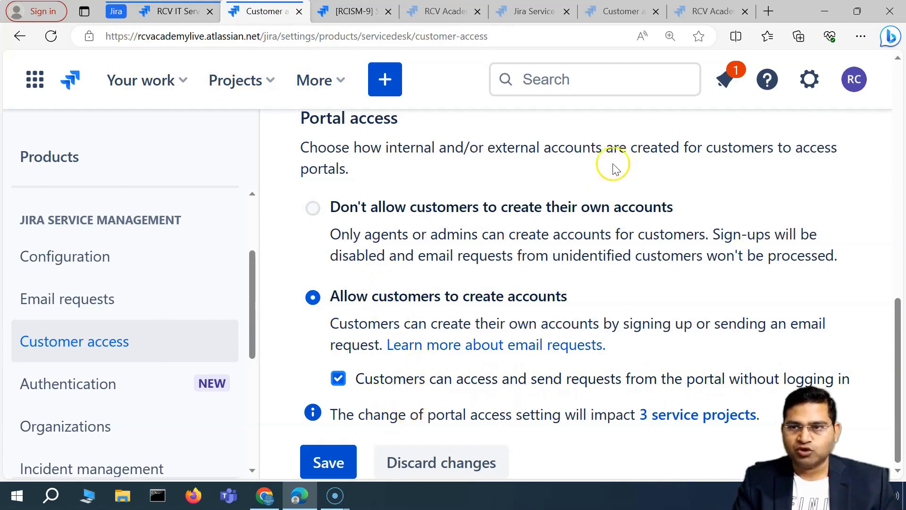
left_click(330, 462)
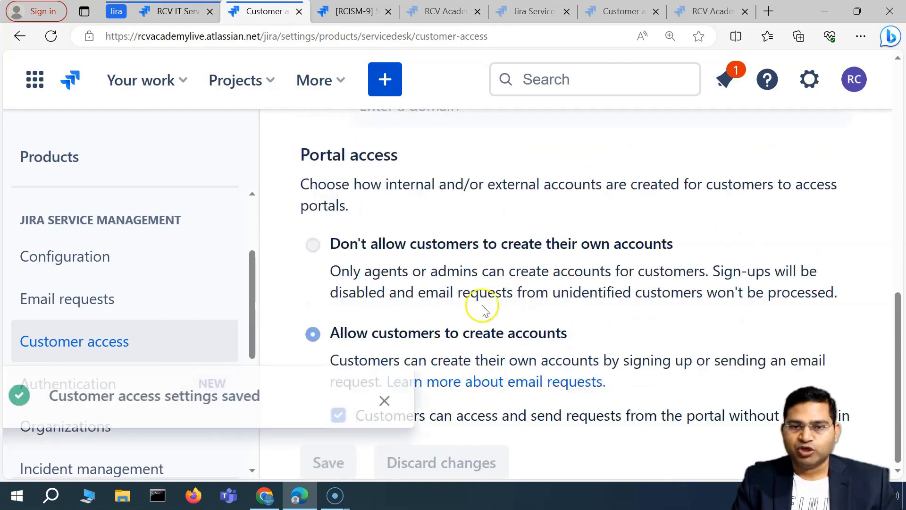
left_click(482, 401)
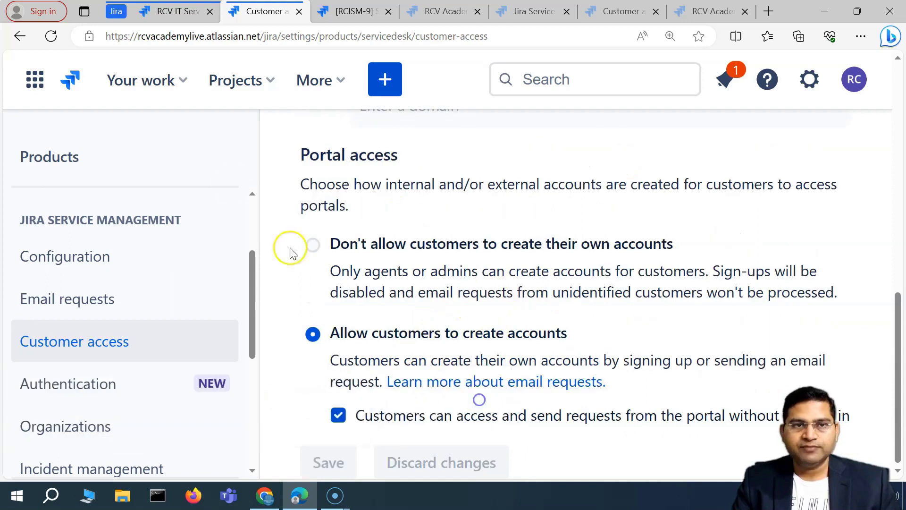
Step: Read the article's project-level requirement: the Customer permissions path and the Anyone option for who can access the portal and send requests
left_click(166, 17)
mouse_move(9, 182)
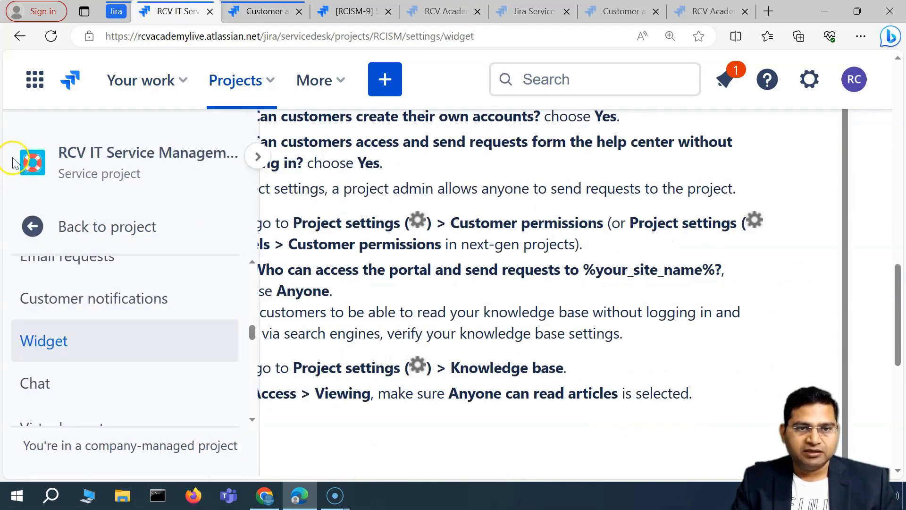
scroll(99, 359, "up", 2)
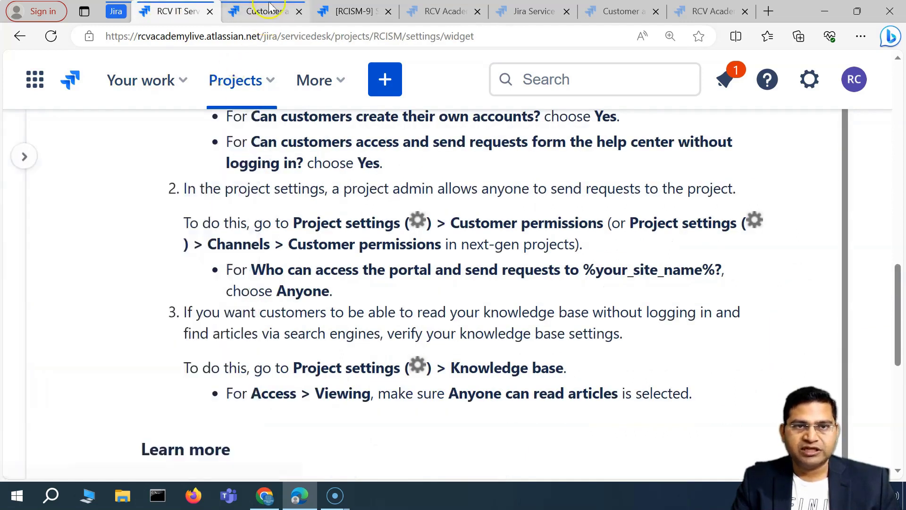
left_click(264, 11)
left_click(170, 13)
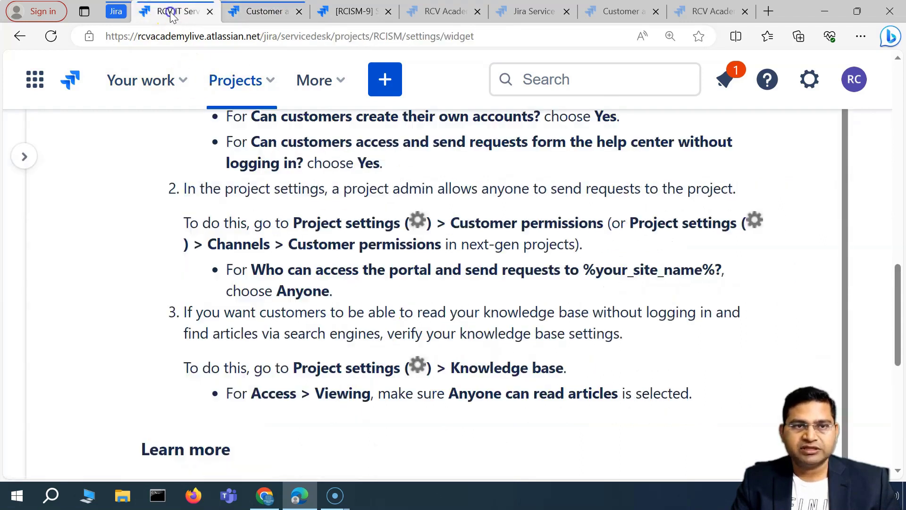
scroll(349, 245, "up", 1)
left_click_drag(288, 287, 431, 291)
left_click(546, 295)
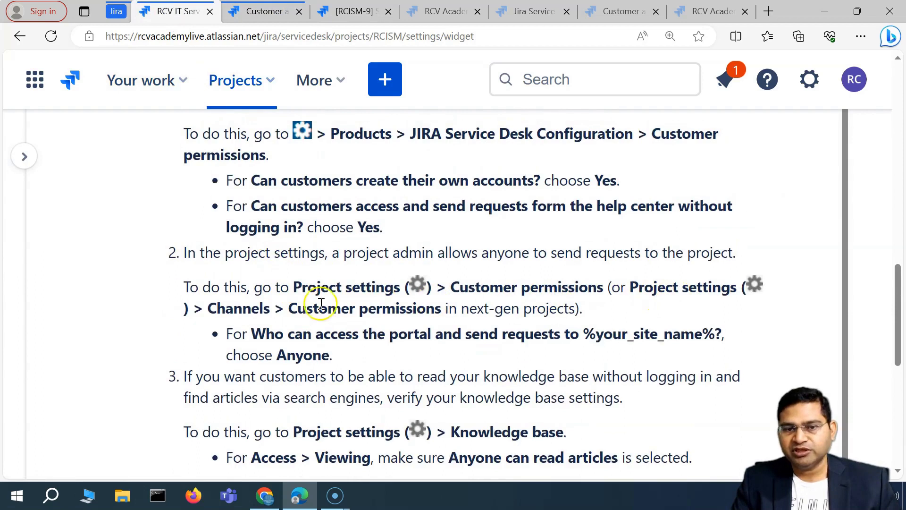
left_click_drag(633, 288, 738, 288)
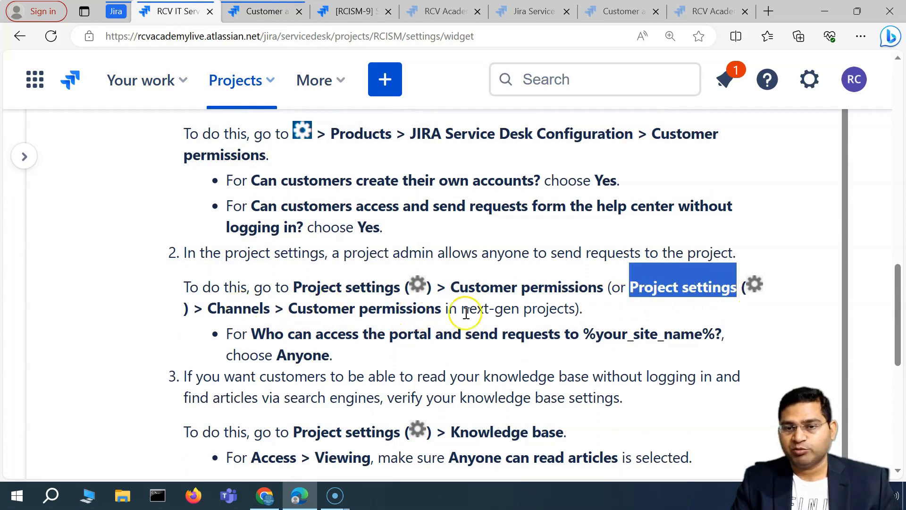
left_click(248, 332)
left_click_drag(249, 332, 372, 358)
left_click(372, 358)
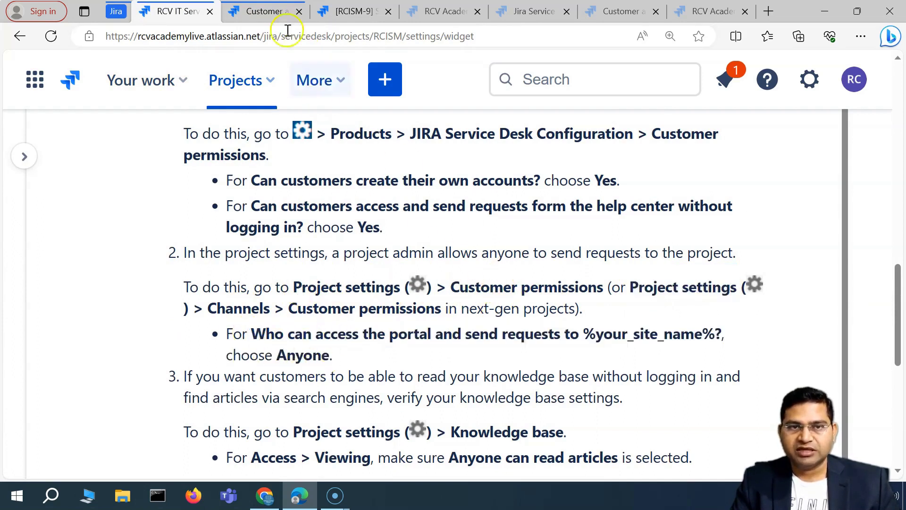
left_click_drag(252, 333, 337, 363)
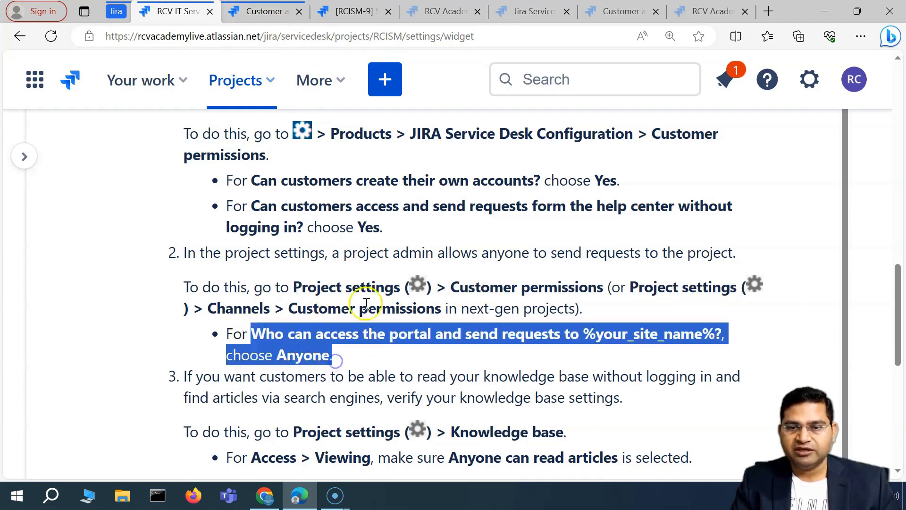
Step: Open the RCV IT Service Management project's Customer permissions, review the customer sharing options and recheck the global Portal access settings
left_click(105, 309)
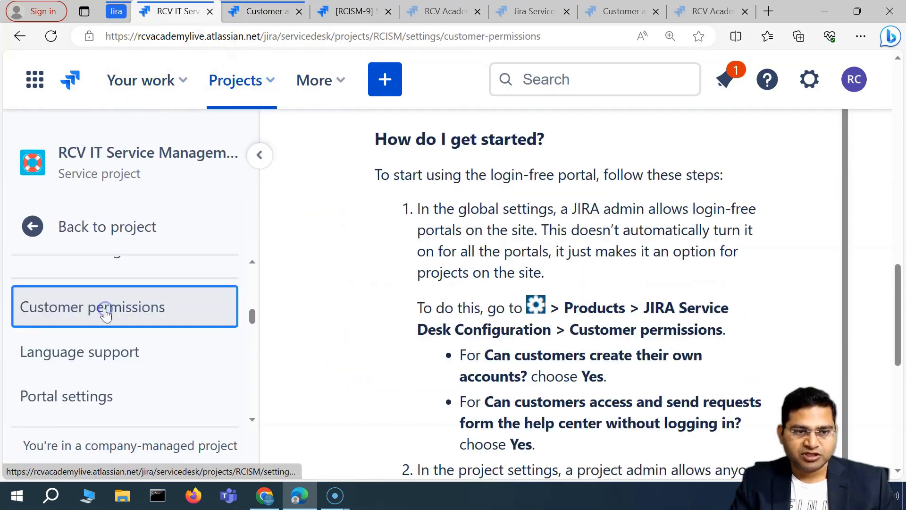
scroll(396, 274, "down", 5)
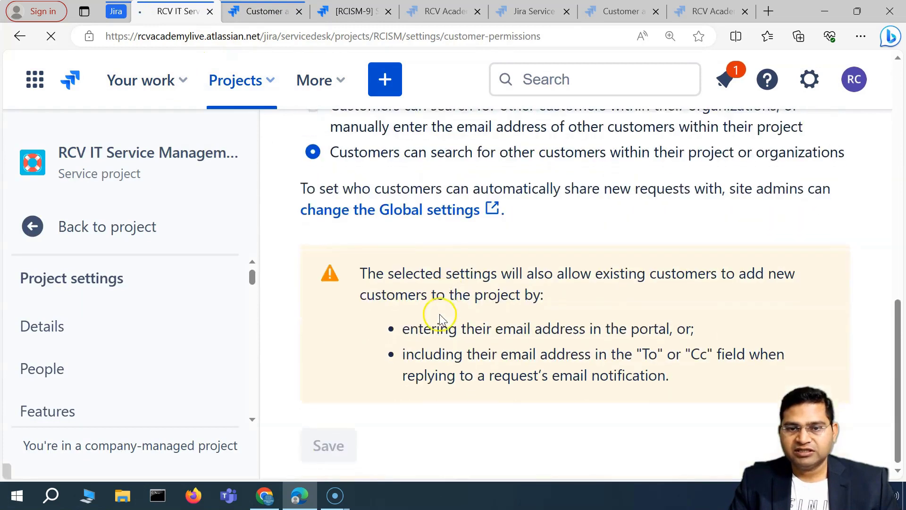
scroll(134, 362, "down", 3)
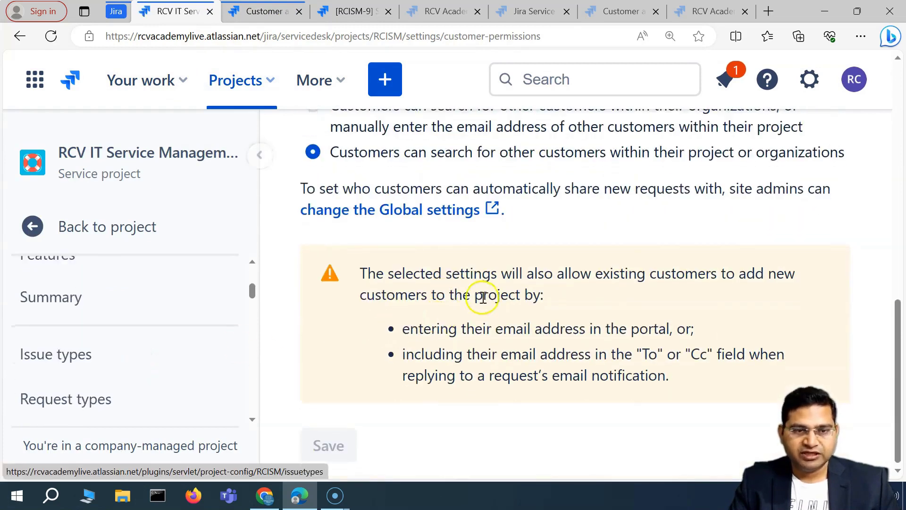
left_click(266, 11)
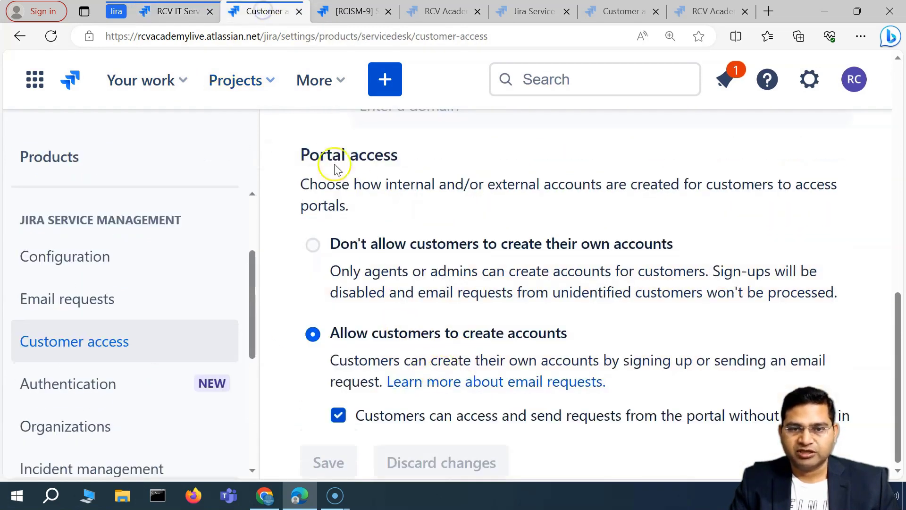
Step: Reopen the project's Widget settings and review the embed code, appearance options, default request type and enable switch
left_click(167, 11)
scroll(144, 364, "down", 4)
scroll(127, 363, "up", 5)
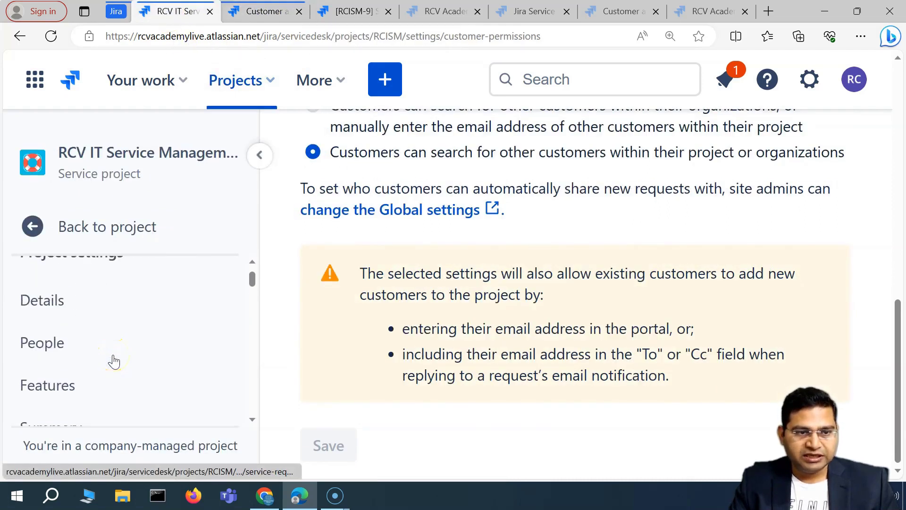
scroll(112, 361, "down", 2)
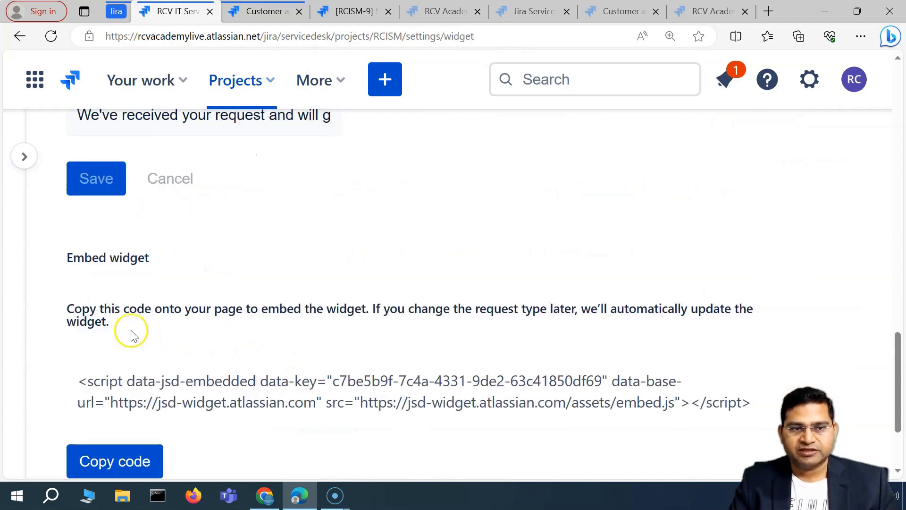
scroll(134, 297, "up", 3)
scroll(469, 200, "down", 5)
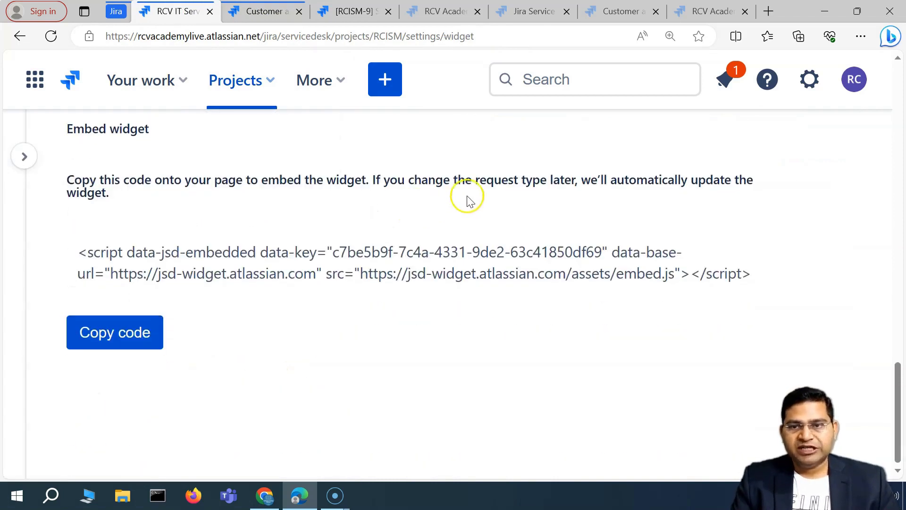
scroll(425, 278, "up", 10)
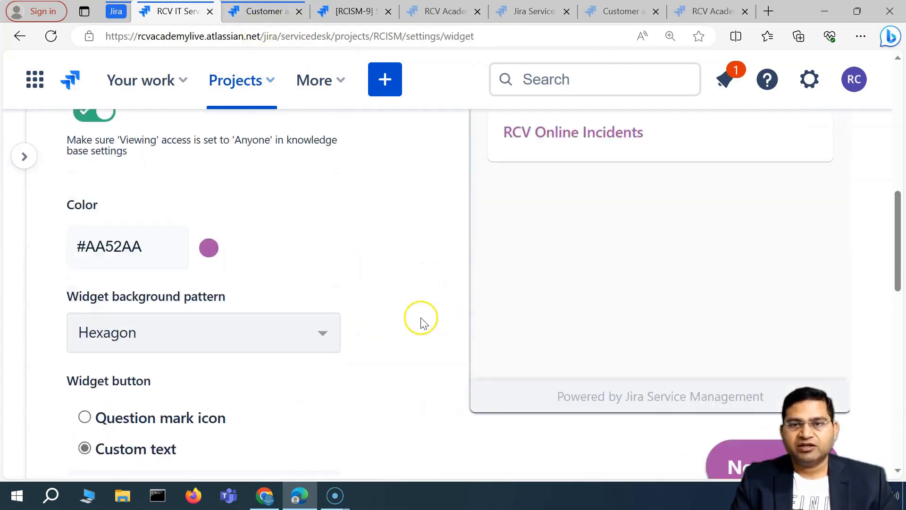
scroll(421, 321, "up", 8)
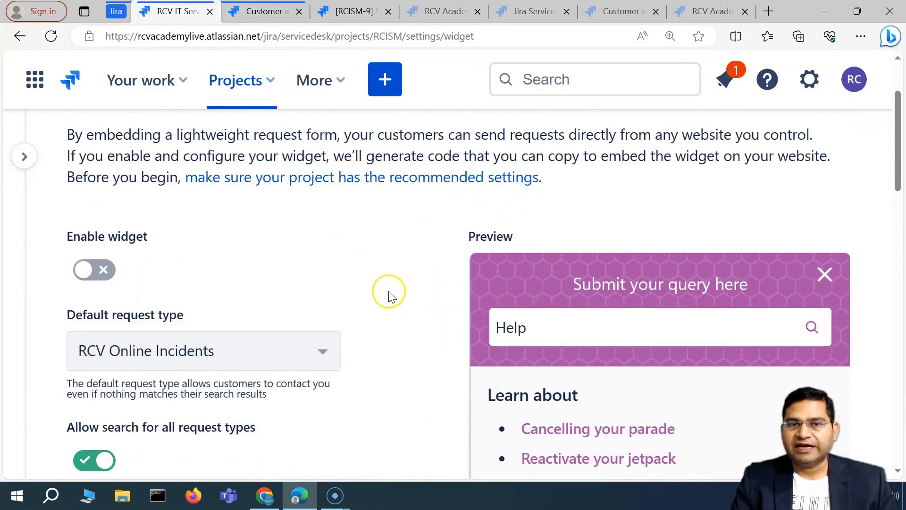
scroll(390, 296, "up", 3)
Step: Review the global Customer access page, covering Portal access, account creation, login-free requests and account types
left_click(263, 10)
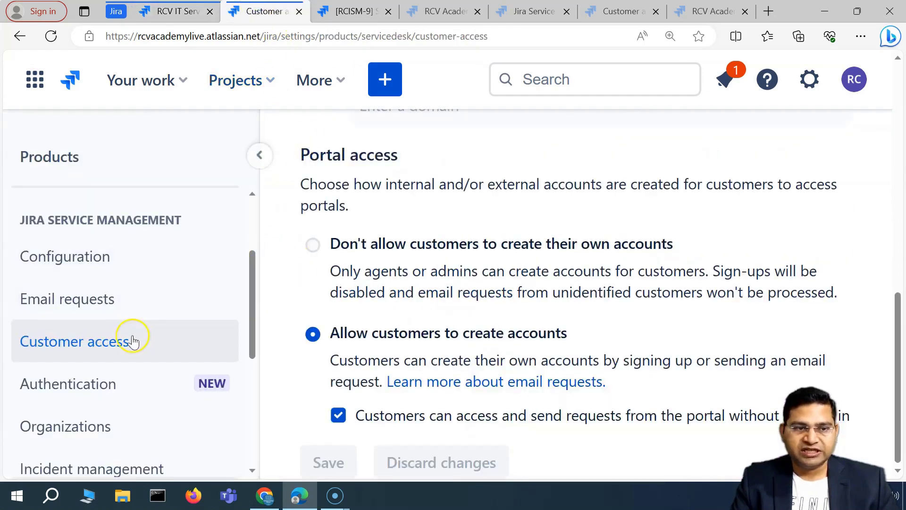
scroll(91, 345, "down", 1)
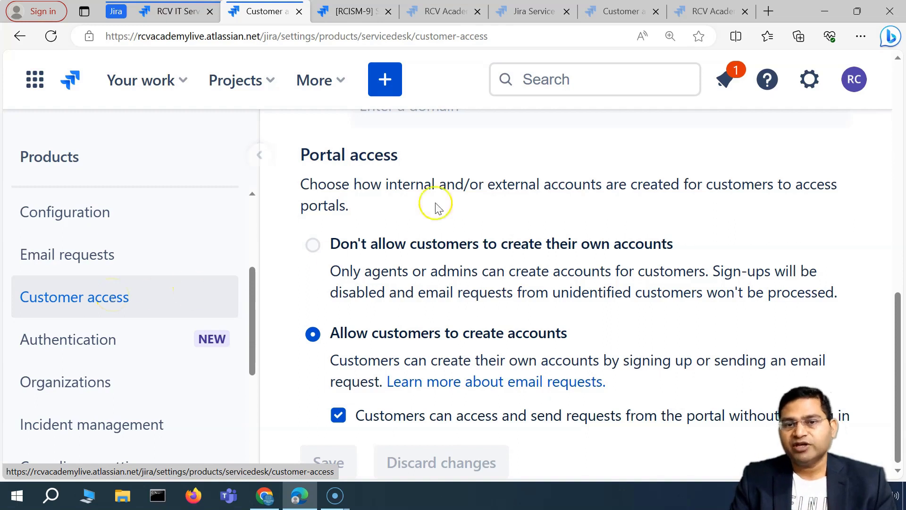
scroll(465, 309, "up", 1)
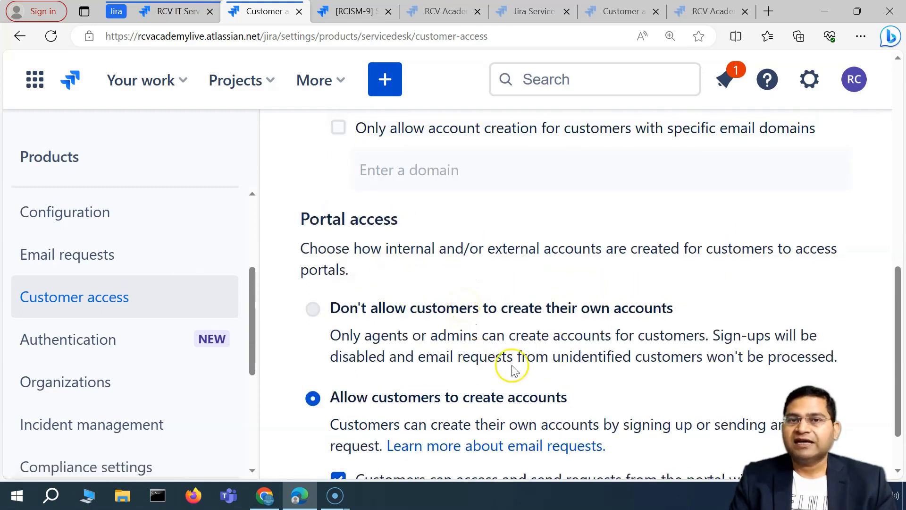
scroll(513, 370, "down", 1)
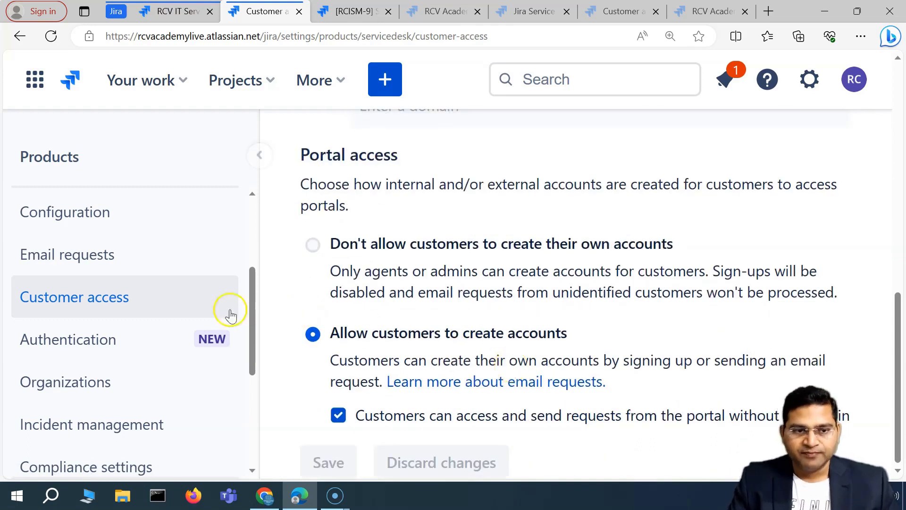
left_click(121, 312)
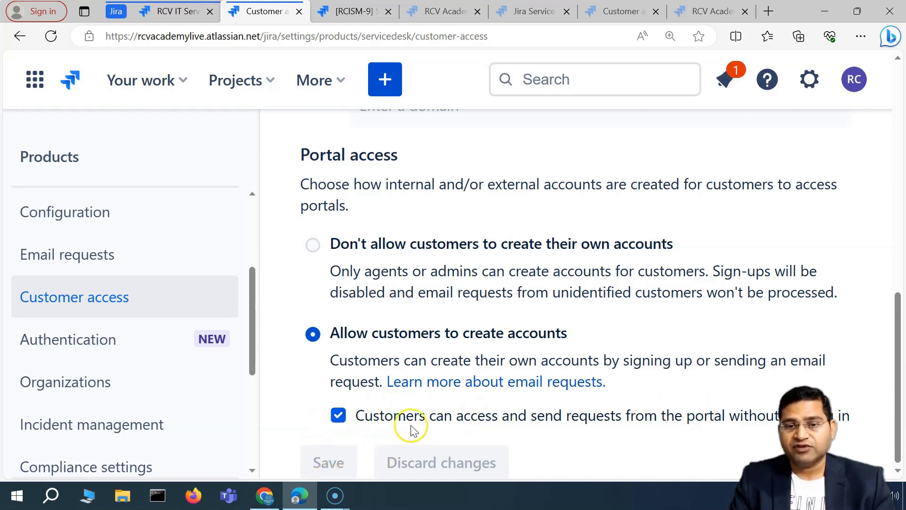
scroll(416, 427, "up", 5)
scroll(429, 420, "up", 4)
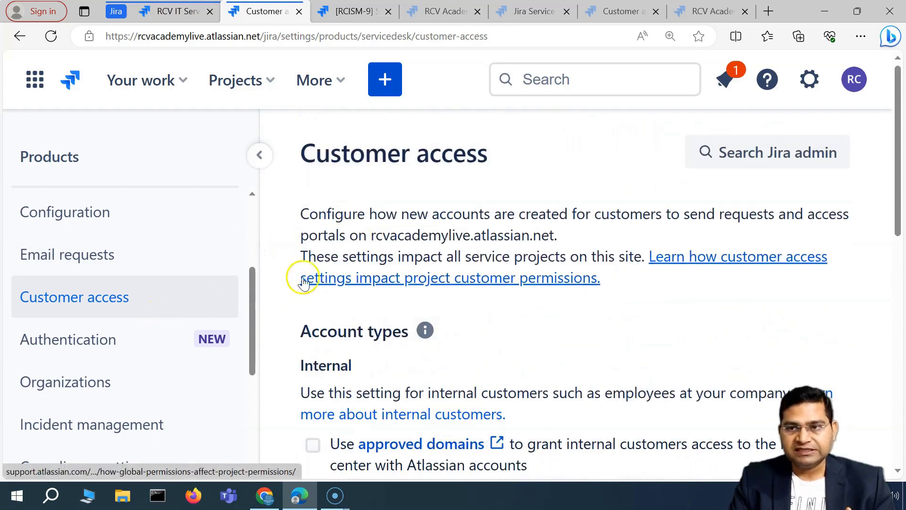
Step: Return to the project's Widget settings and highlight the full embed script in the Embed widget section
left_click(178, 13)
scroll(127, 324, "down", 12)
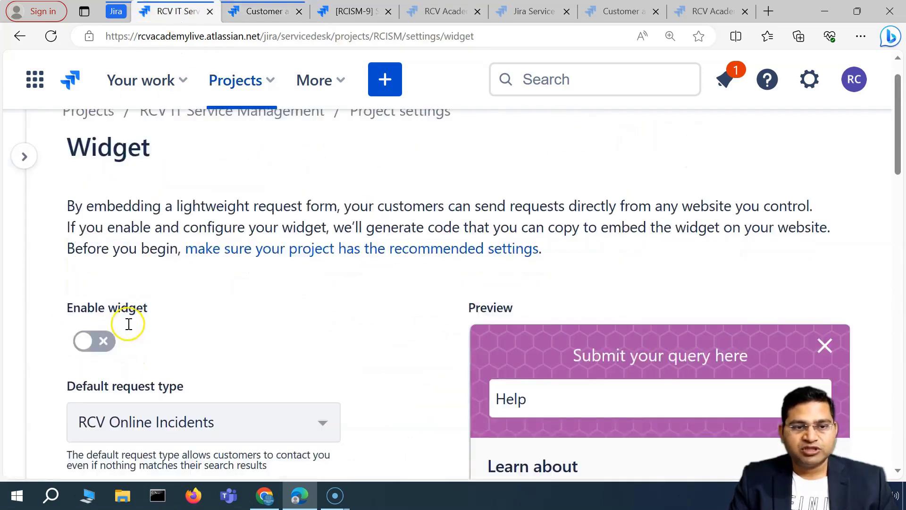
scroll(254, 331, "down", 6)
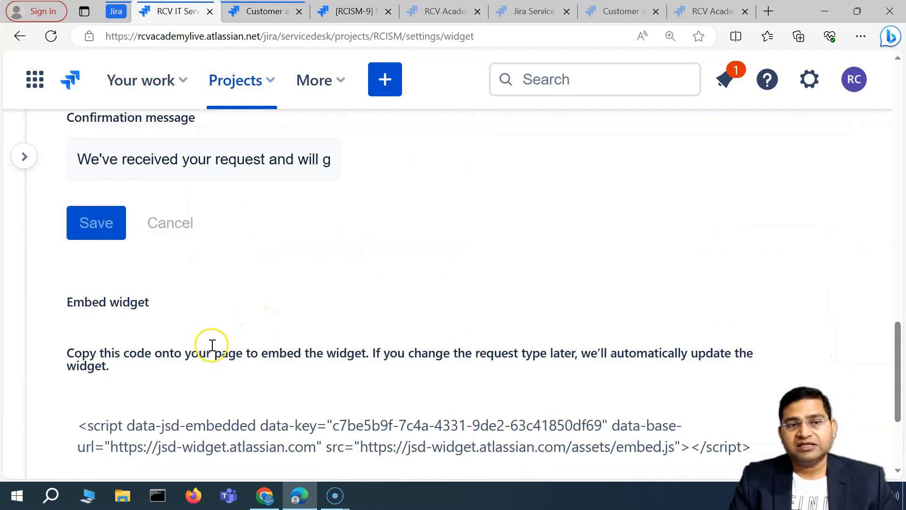
mouse_move(28, 151)
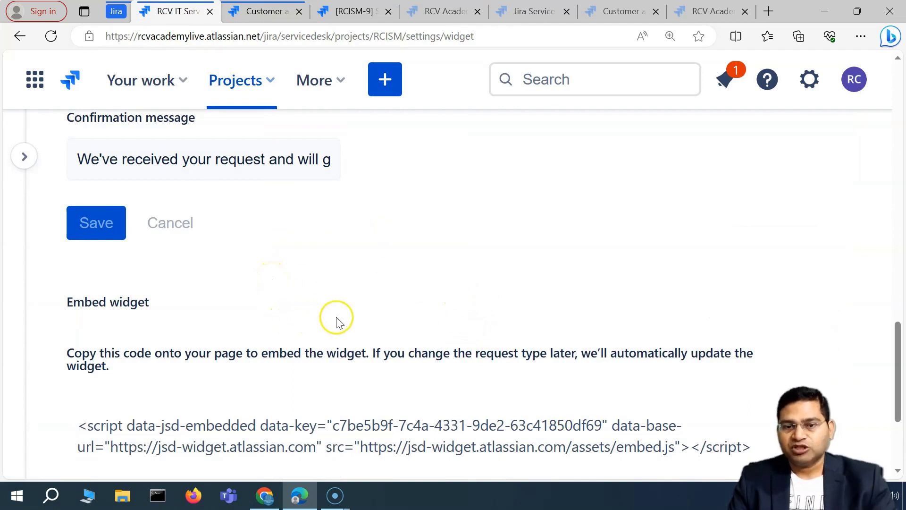
scroll(337, 318, "down", 3)
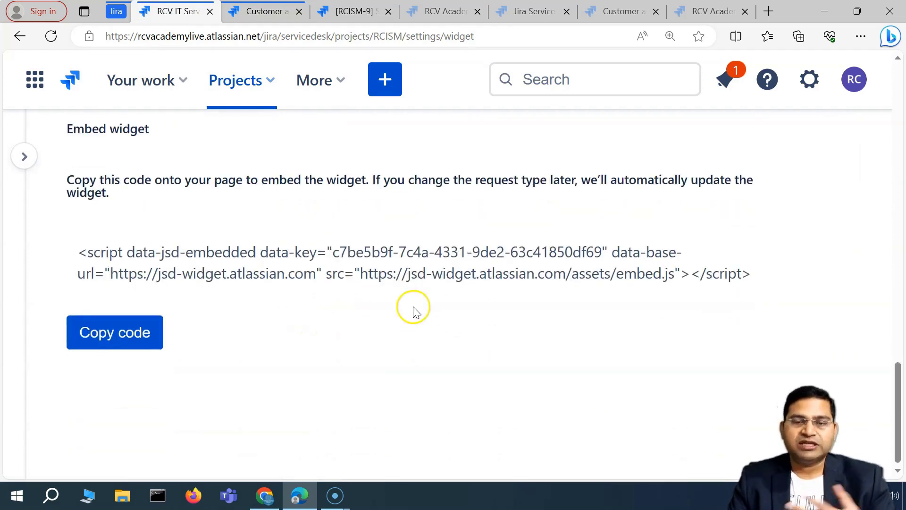
scroll(330, 297, "up", 2)
left_click_drag(81, 381, 750, 403)
scroll(115, 259, "down", 3)
left_click(115, 259)
left_click_drag(92, 253, 759, 274)
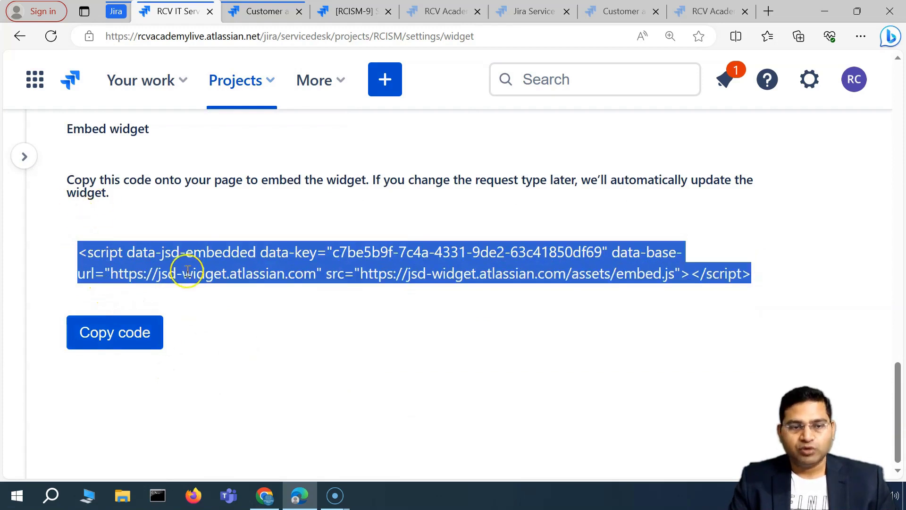
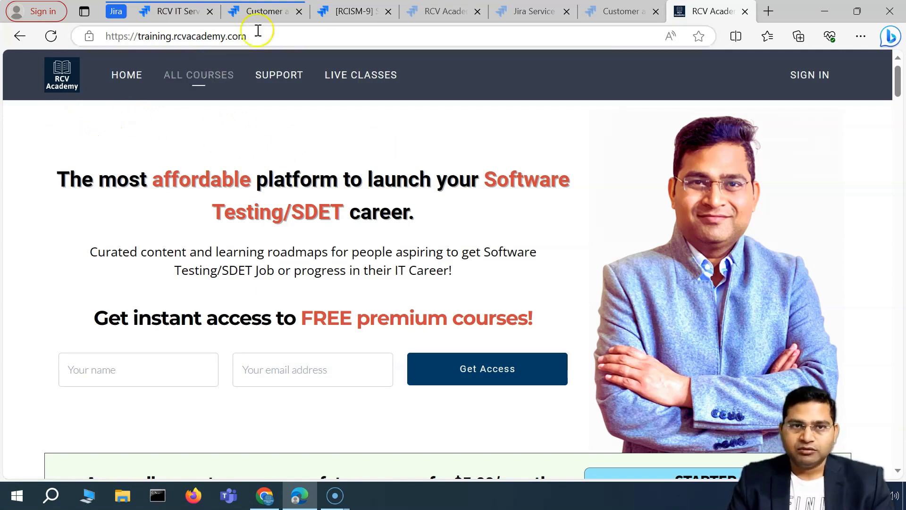
Step: Switch from the RCV Academy training website back to the embed code in the project's Widget settings
left_click(267, 14)
left_click(185, 14)
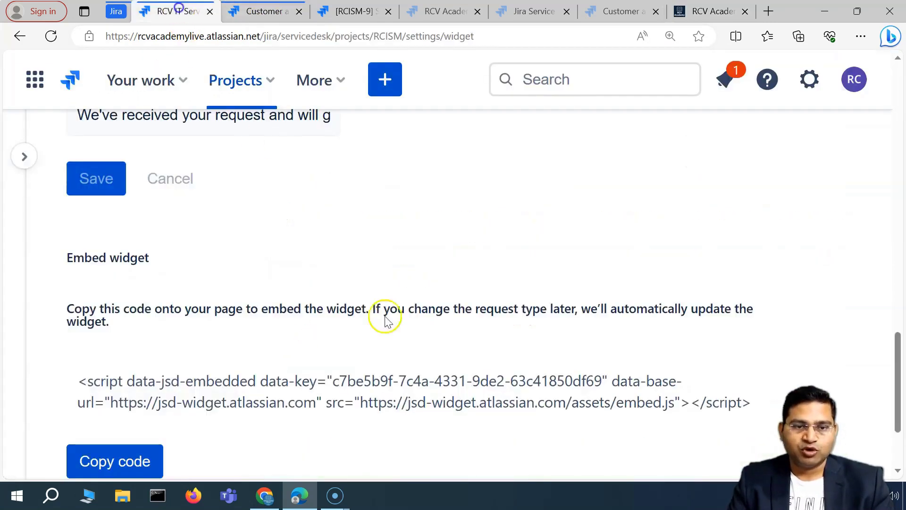
scroll(141, 384, "down", 1)
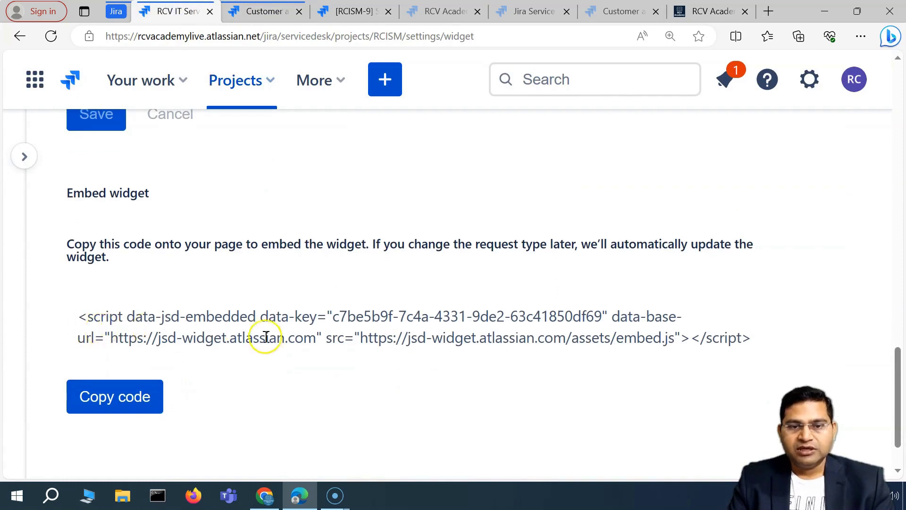
Step: Compare the RCV Academy training website with the embed code and widget preview in the project's Widget settings
left_click(710, 11)
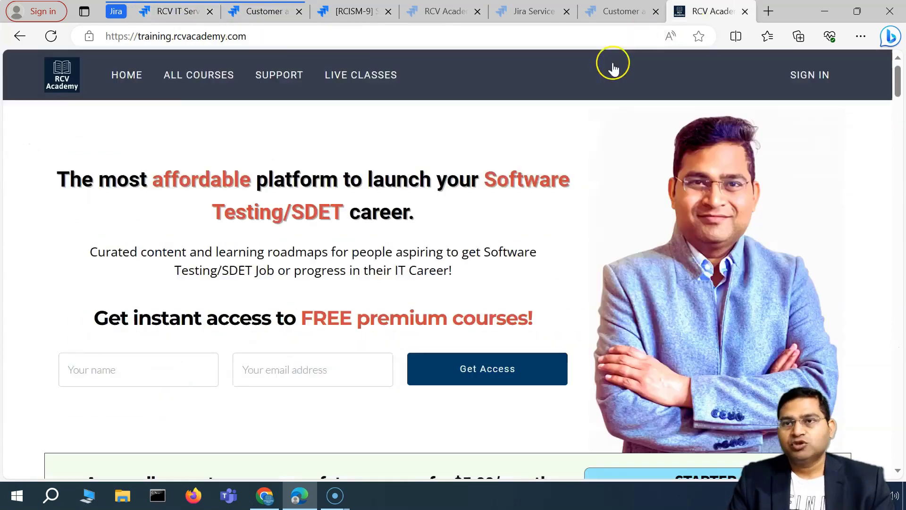
left_click(174, 11)
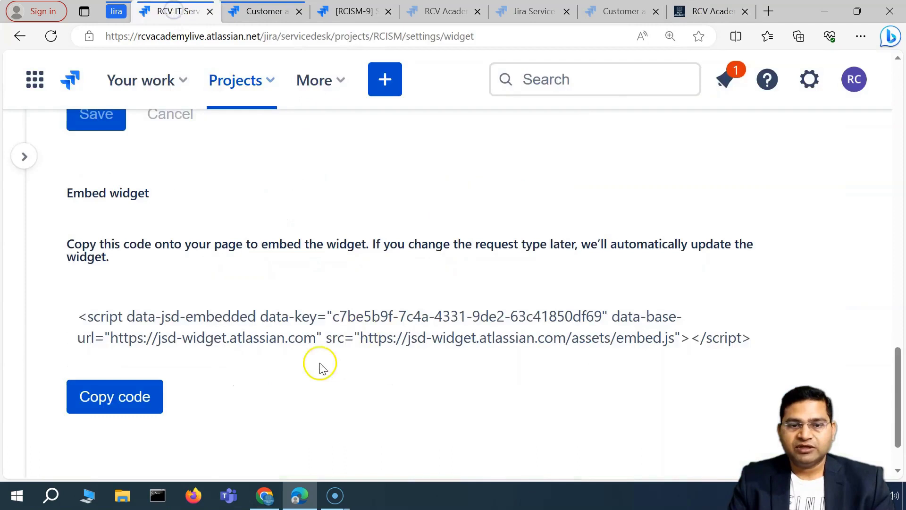
key("ctrl+9")
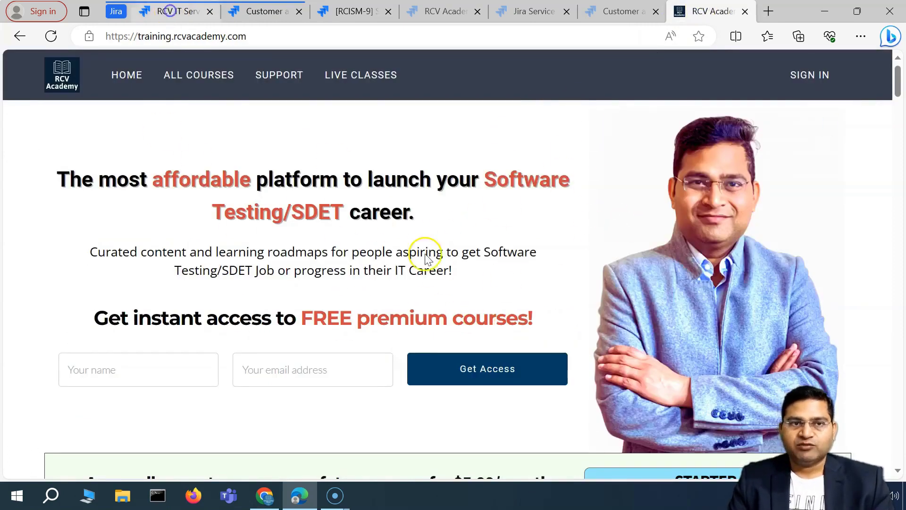
key("ctrl+1")
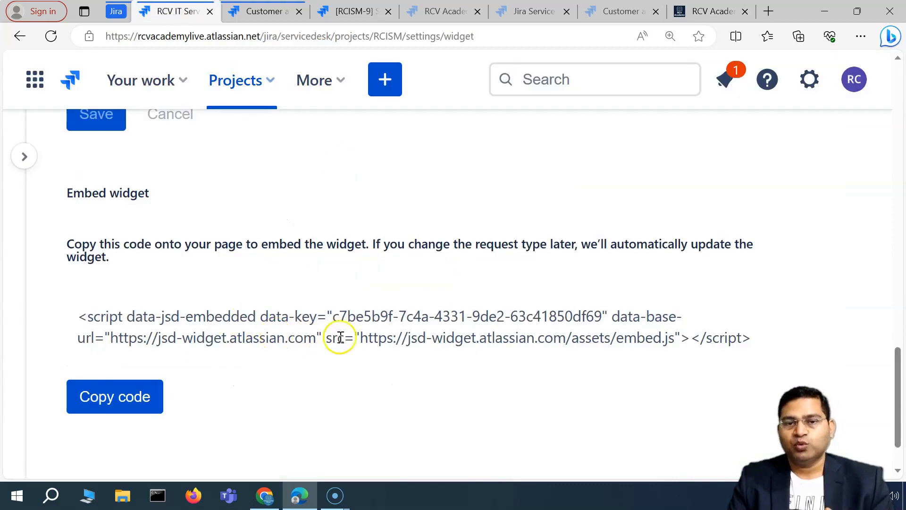
scroll(338, 333, "up", 15)
scroll(555, 419, "up", 5)
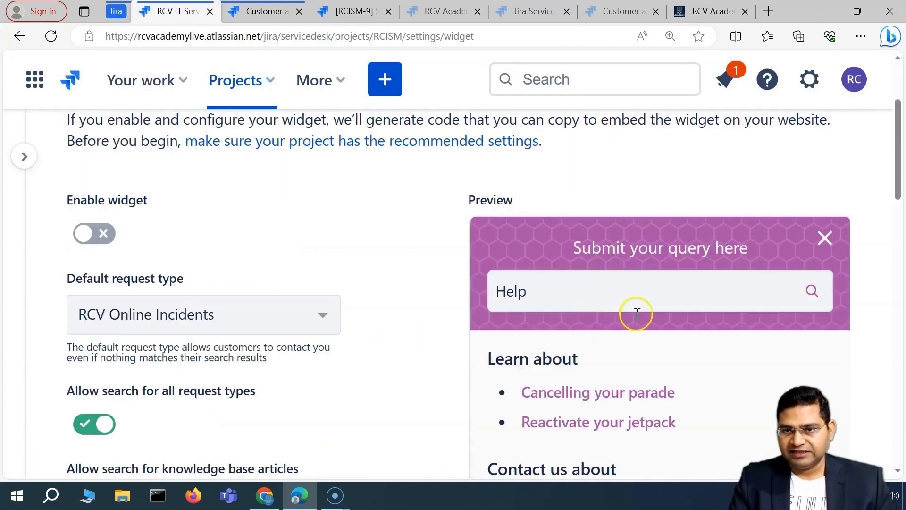
Step: Switch to the RCV Academy training website and look through its homepage as a place to embed the widget
left_click(712, 11)
scroll(653, 304, "down", 7)
scroll(630, 359, "up", 7)
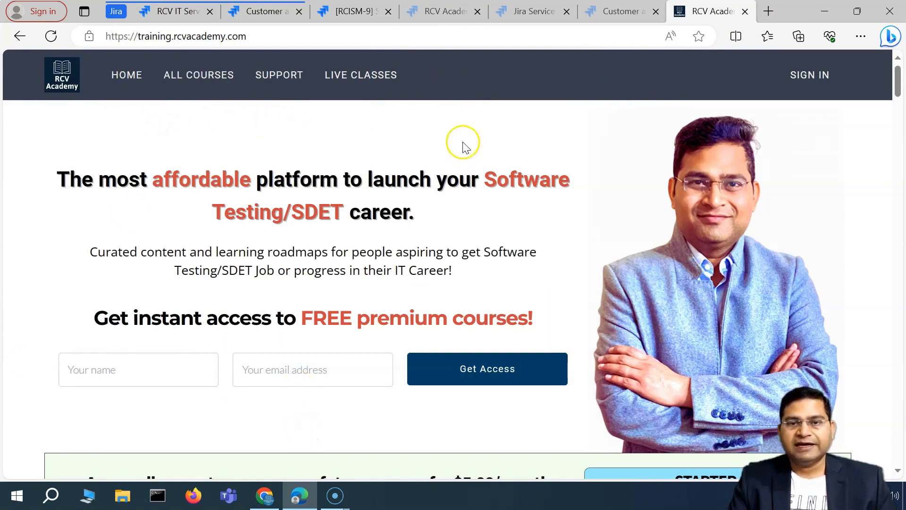
Step: Return to the project's Widget settings and review the default request type, search switches, appearance options and embed code
left_click(267, 18)
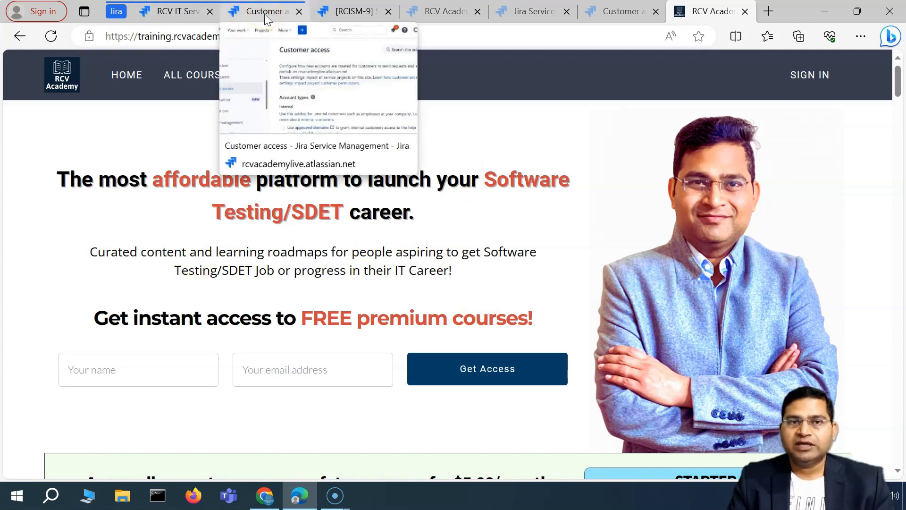
left_click(266, 16)
left_click(173, 12)
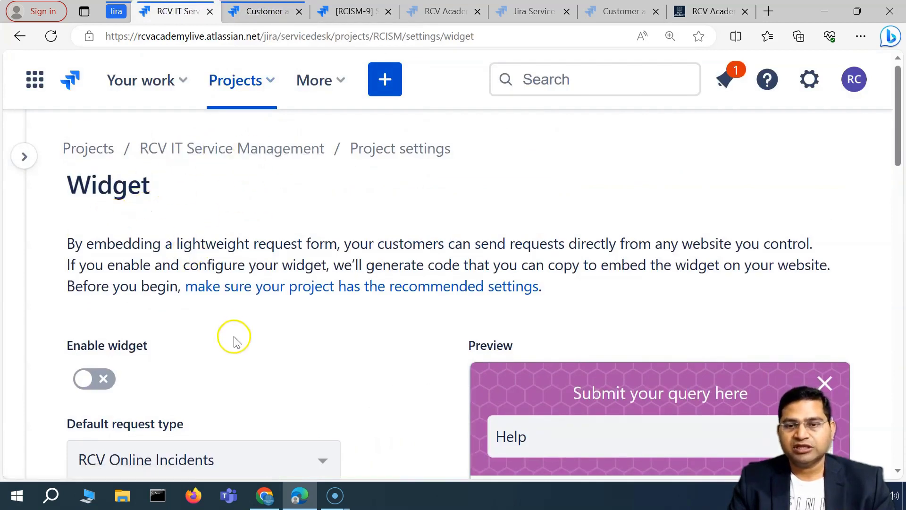
scroll(233, 340, "down", 3)
scroll(285, 275, "down", 1)
scroll(285, 275, "down", 3)
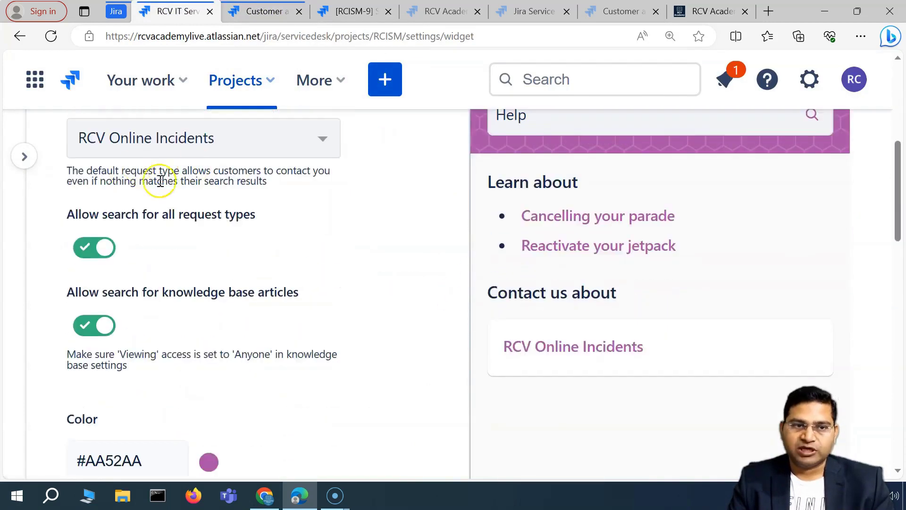
scroll(162, 178, "up", 1)
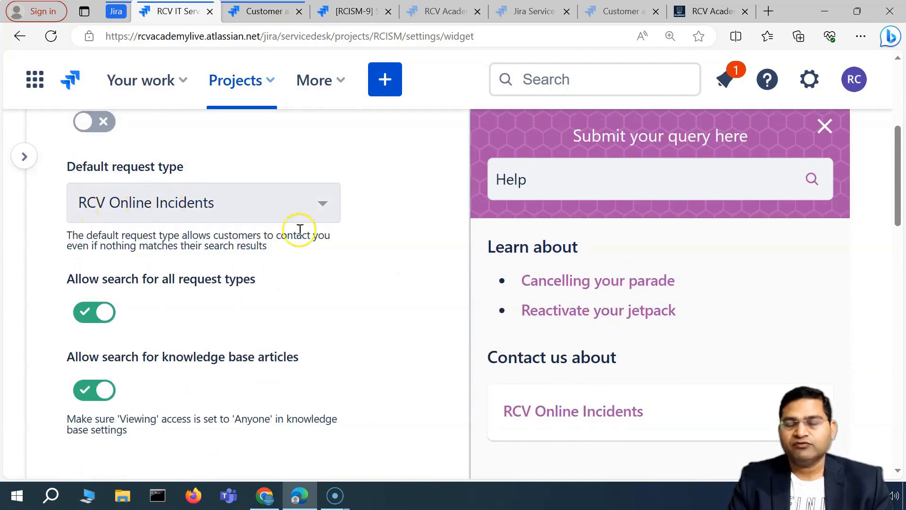
scroll(289, 363, "down", 10)
scroll(289, 364, "down", 8)
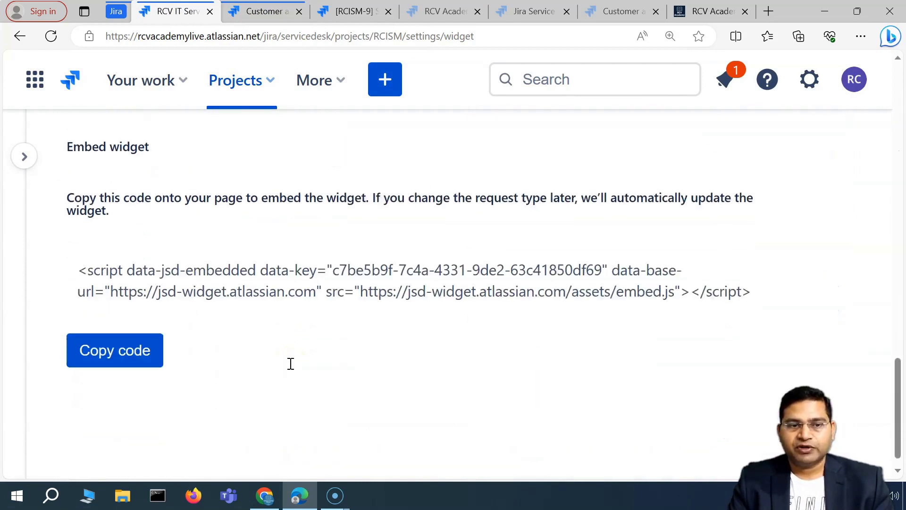
scroll(140, 265, "up", 3)
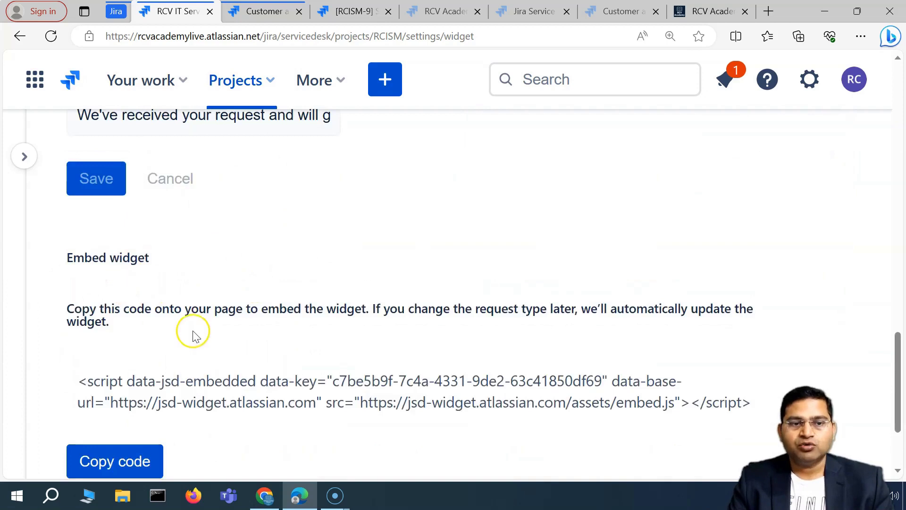
scroll(192, 331, "down", 2)
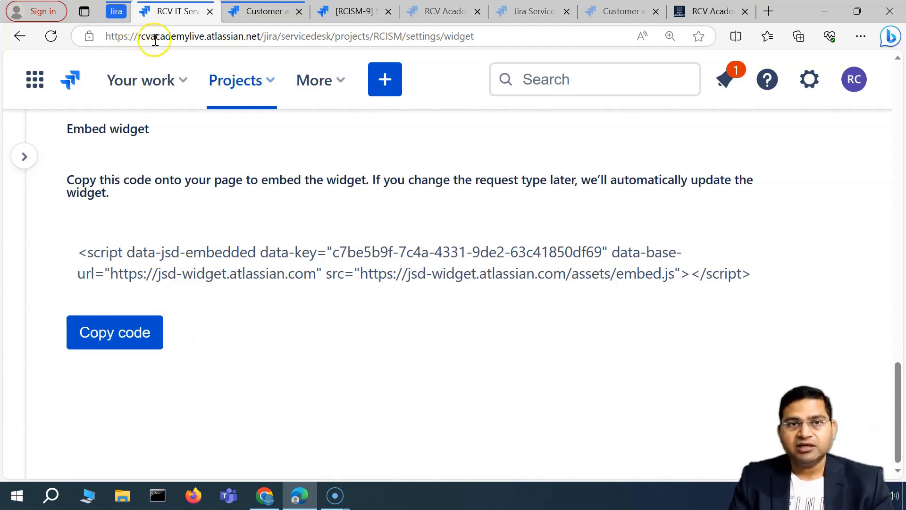
scroll(264, 283, "up", 10)
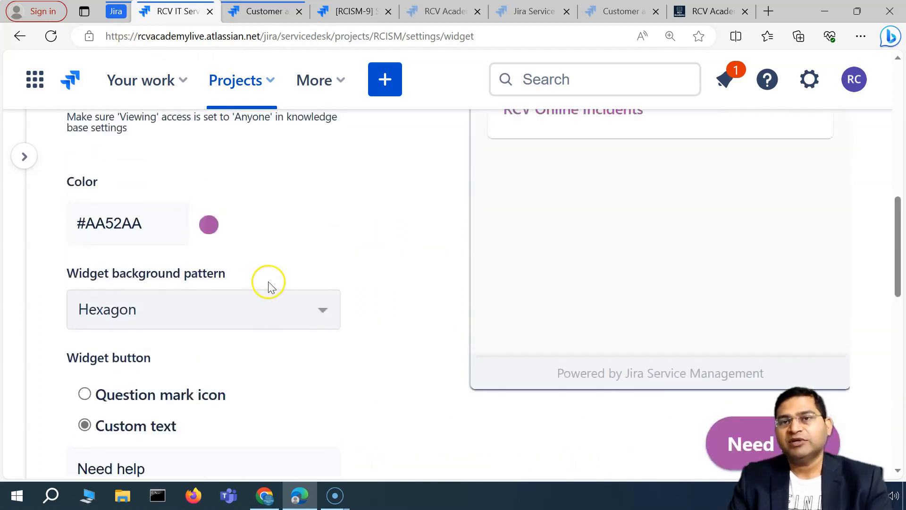
scroll(268, 281, "down", 10)
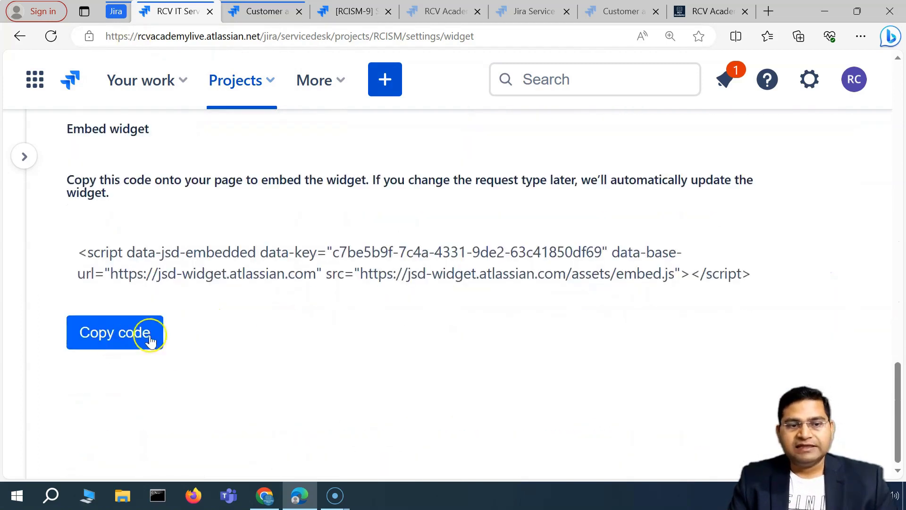
Step: Switch from the embed code to the RCV Academy training website and examine the homepage's main heading area
left_click(702, 11)
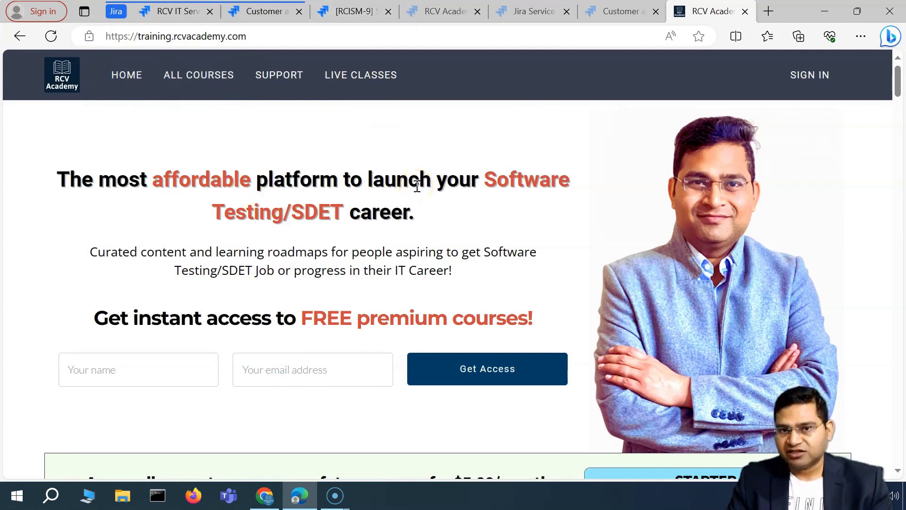
left_click_drag(404, 177, 420, 178)
left_click(431, 202)
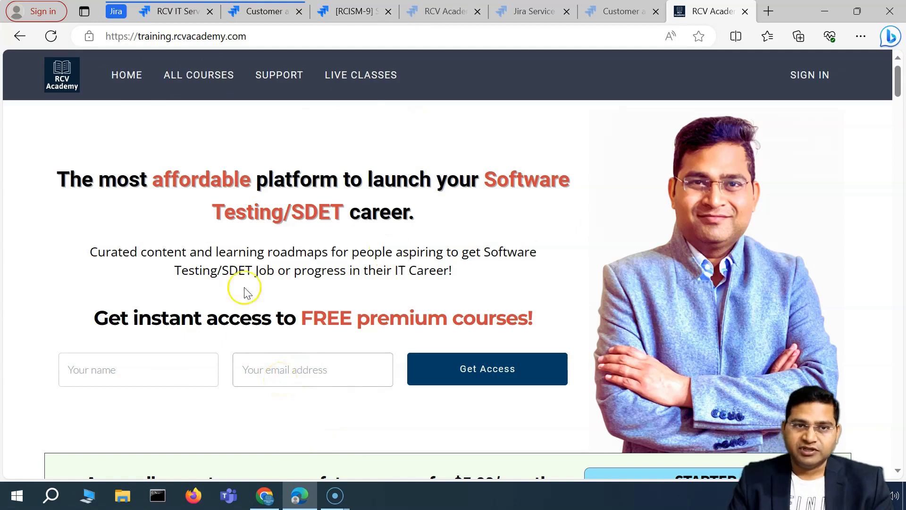
Step: Return to the project's Widget settings and view the neighbouring project settings sections, including Chat and Virtual agent
left_click(181, 13)
mouse_move(33, 165)
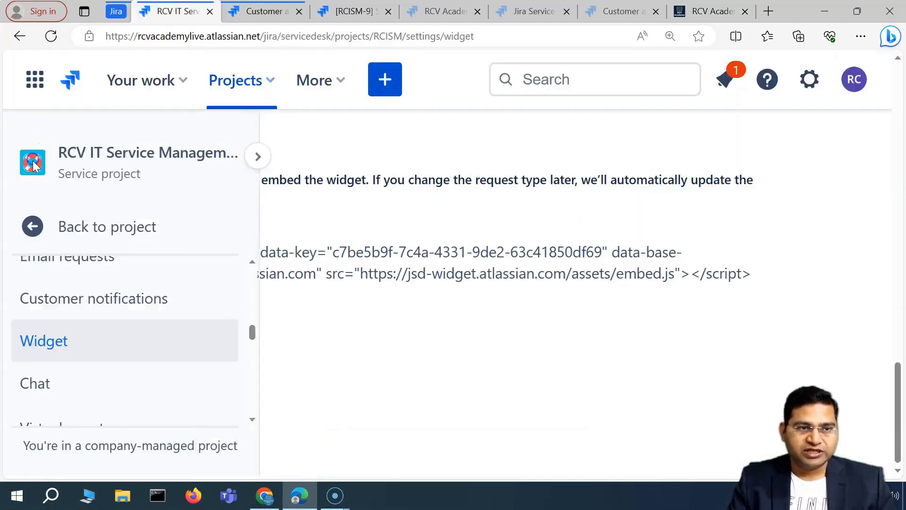
scroll(135, 318, "down", 1)
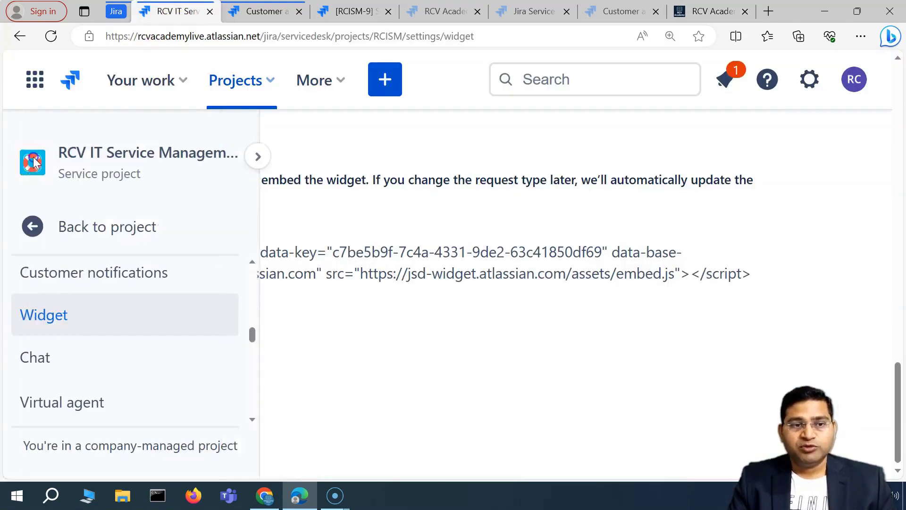